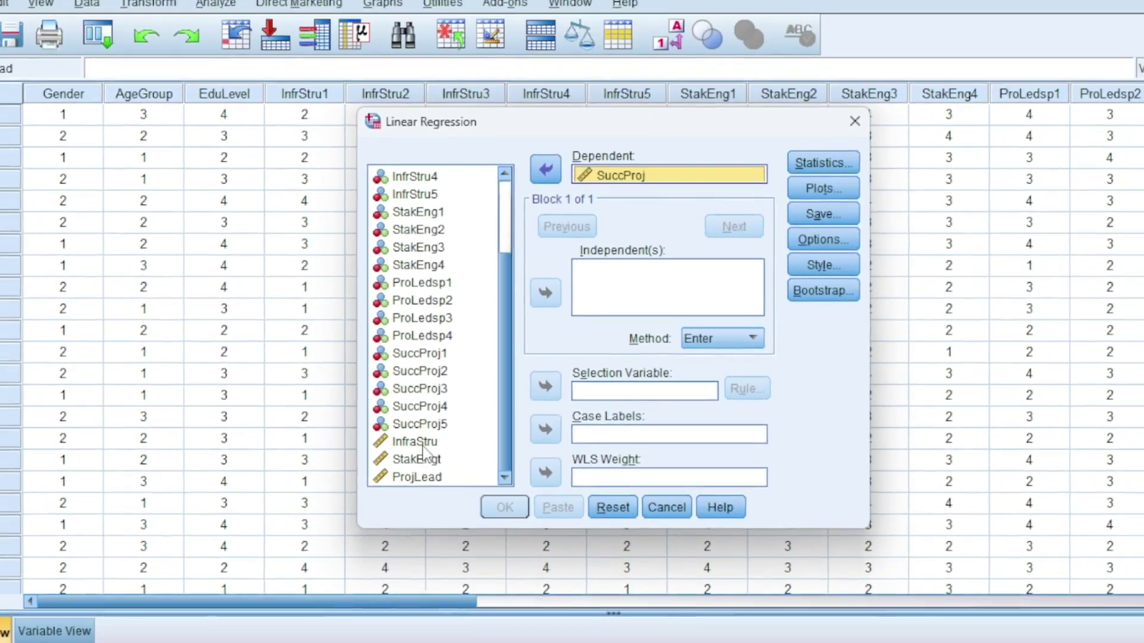
Add InfraStru, StakEngt and ProjLead as independent variables of the linear regression on SuccProj.
left_click(356, 476)
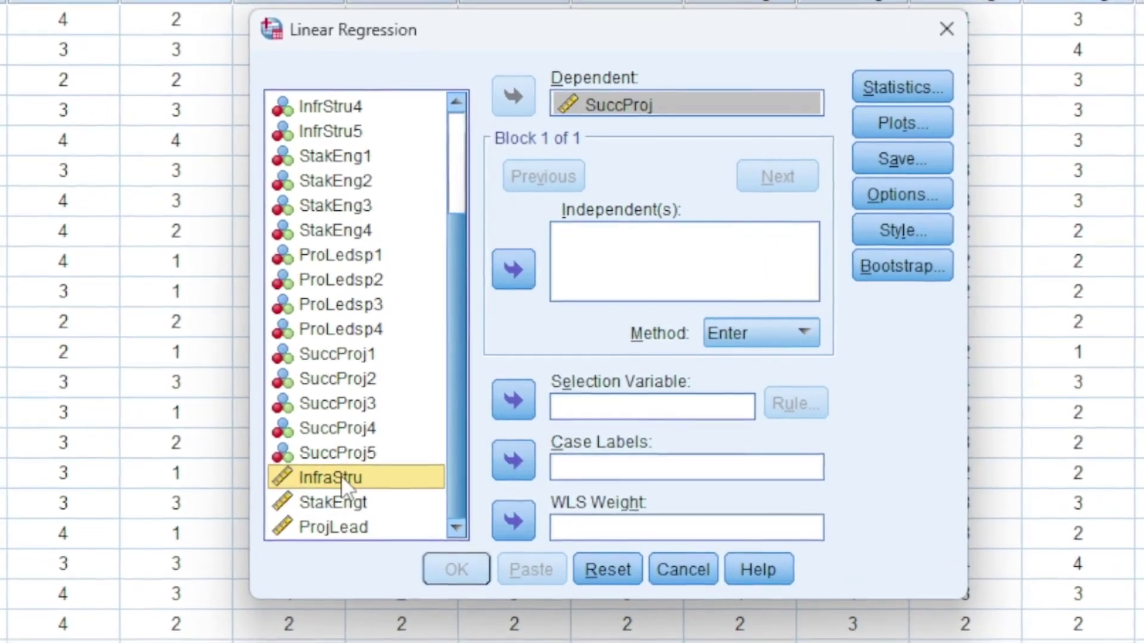
left_click_drag(342, 475, 360, 521)
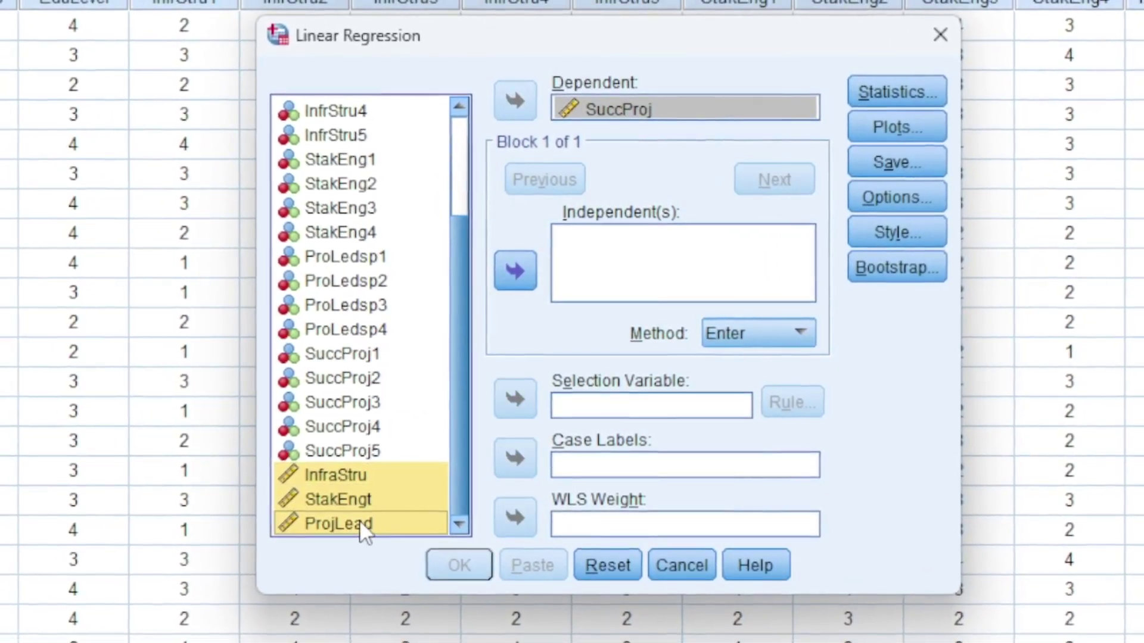
left_click(516, 271)
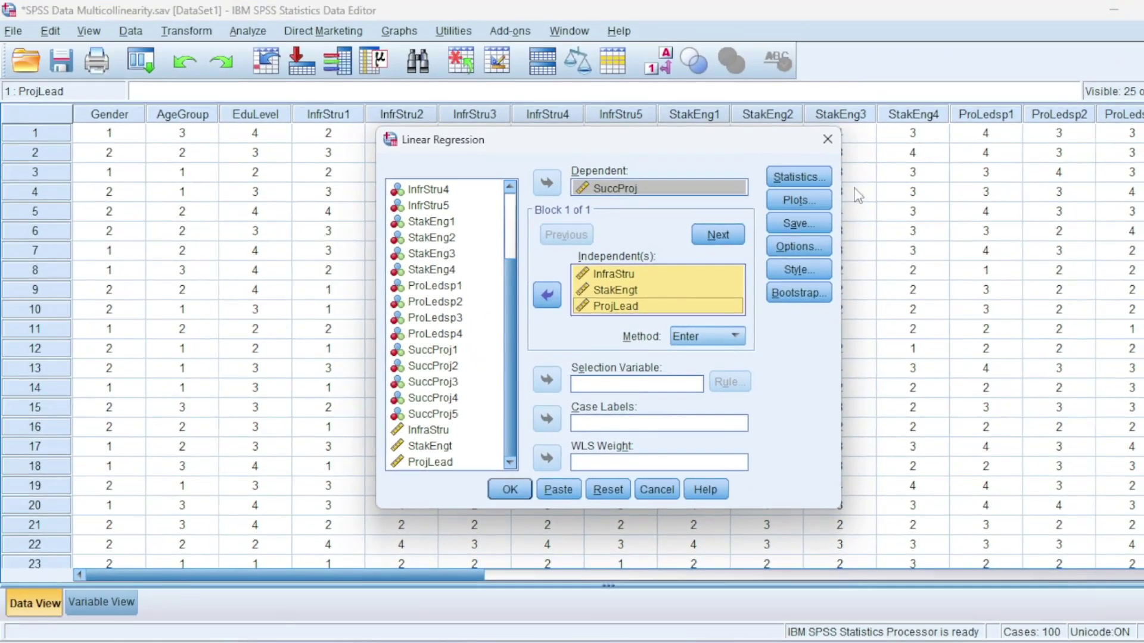
Enable collinearity diagnostics in the regression statistics, run the regression and inspect the Coefficients table's tolerance and VIF values.
left_click(805, 173)
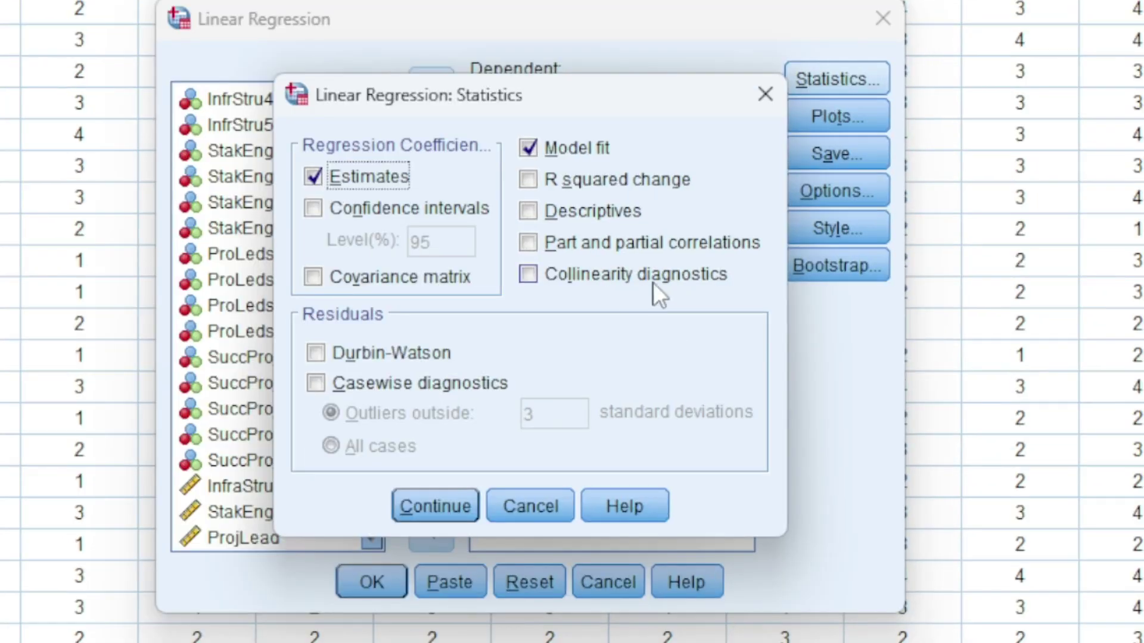
left_click(530, 276)
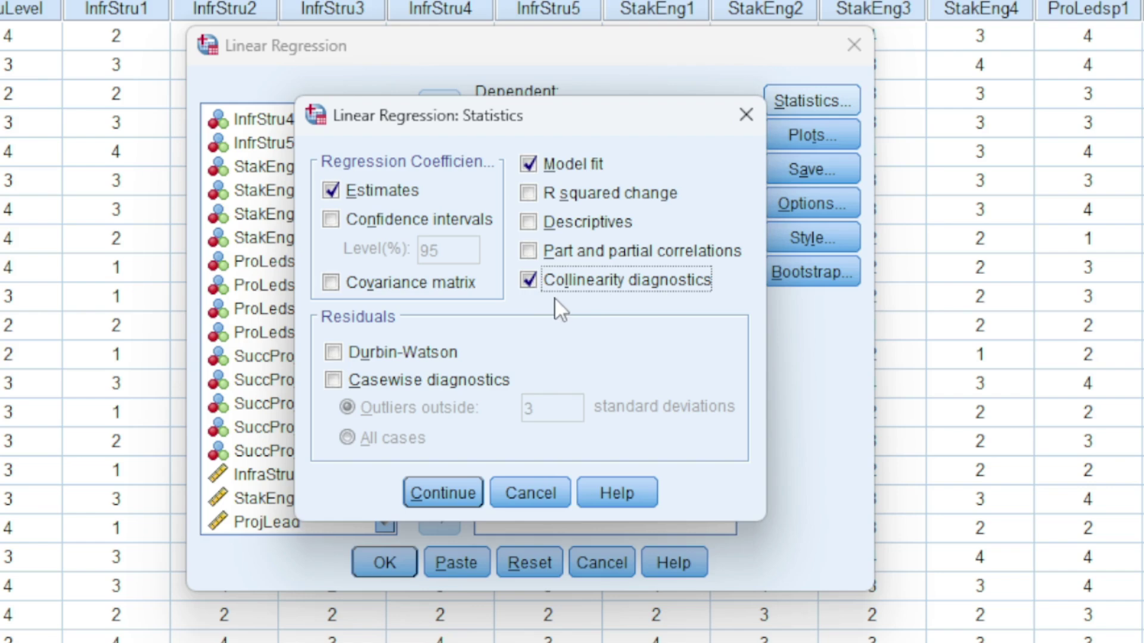
left_click(454, 493)
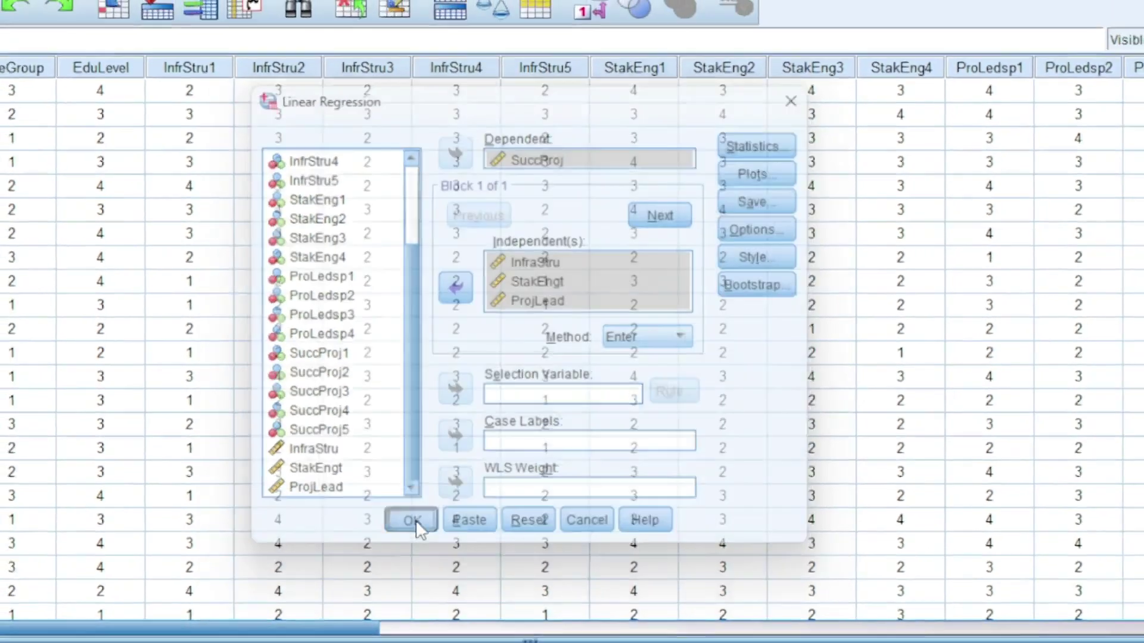
left_click(401, 543)
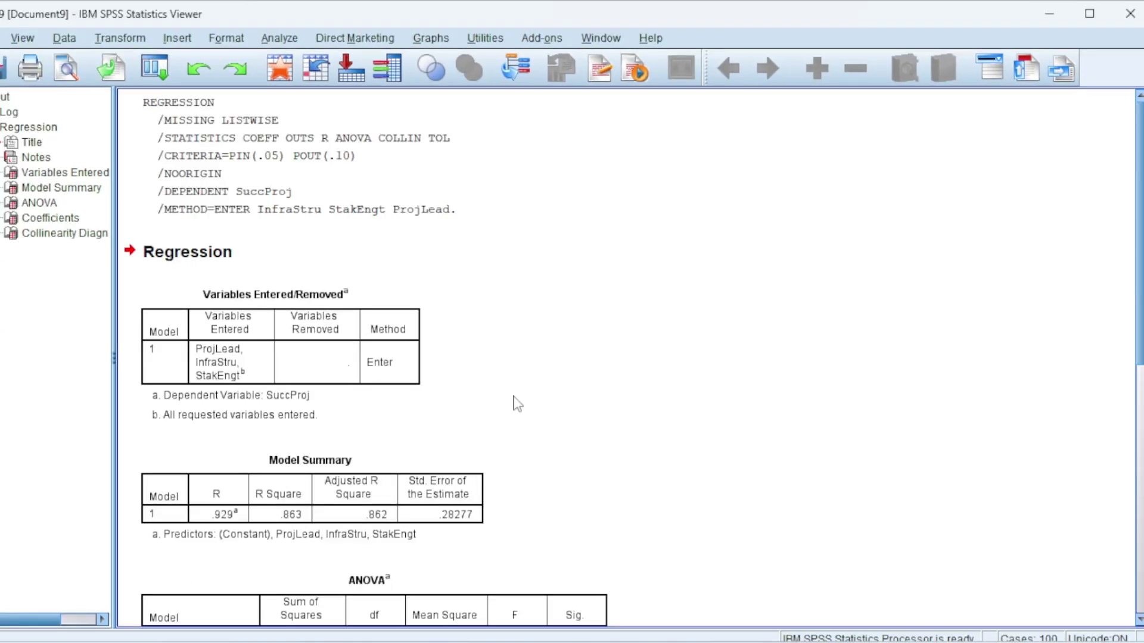
scroll(518, 405, "down", 10)
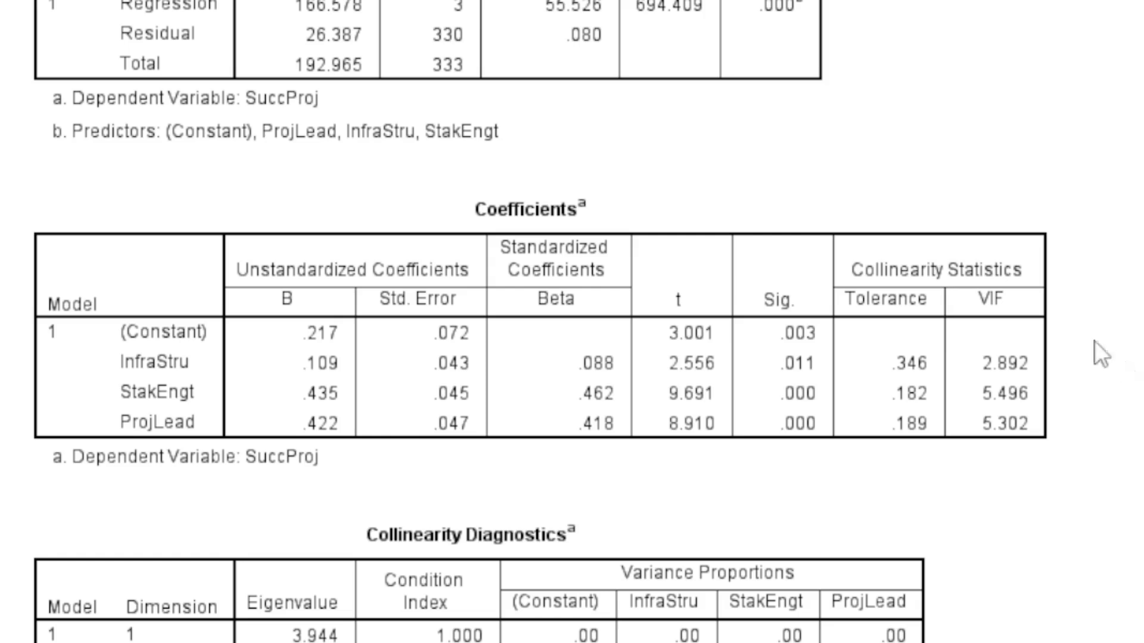
left_click(997, 294)
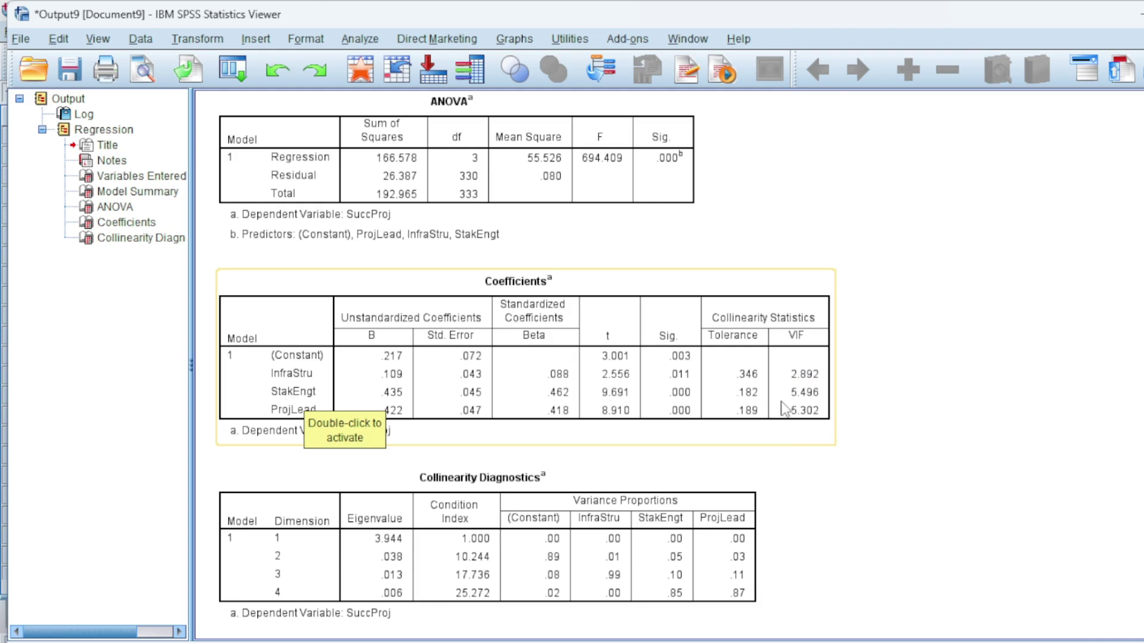
Rerun the linear regression on SuccProj with StakEngt removed from the independent variables and review its output.
left_click(361, 40)
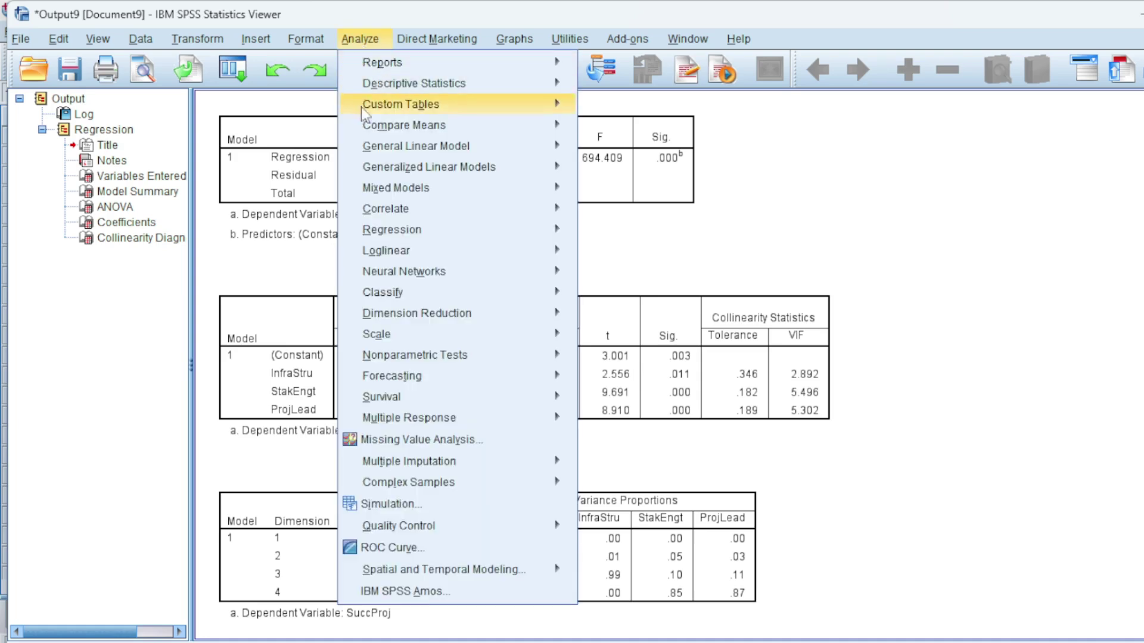
mouse_move(389, 234)
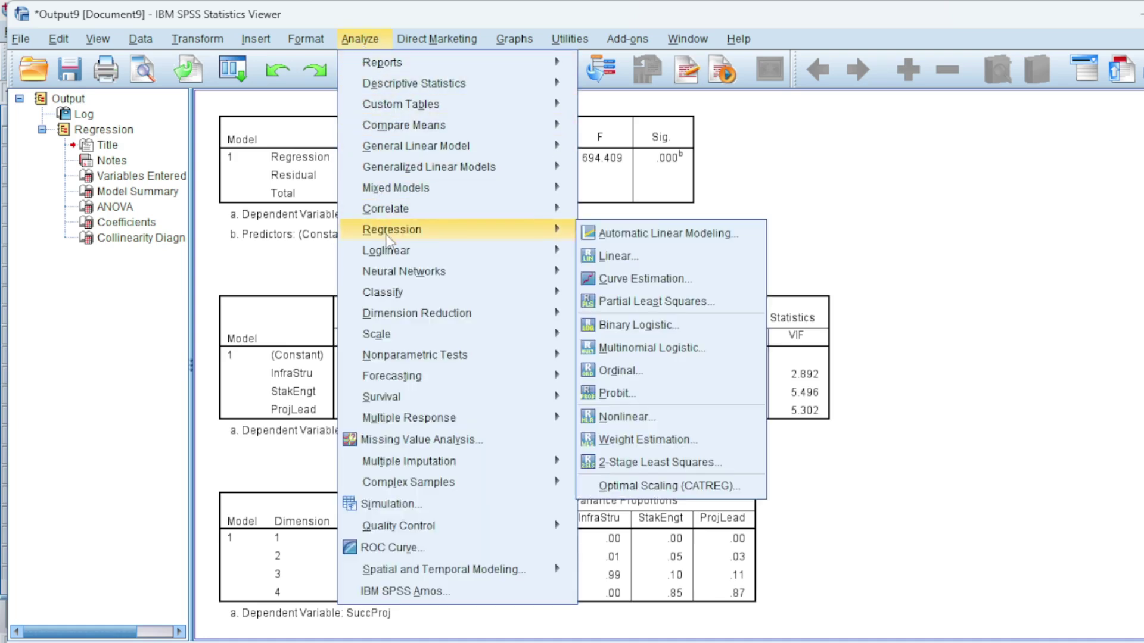
left_click(620, 257)
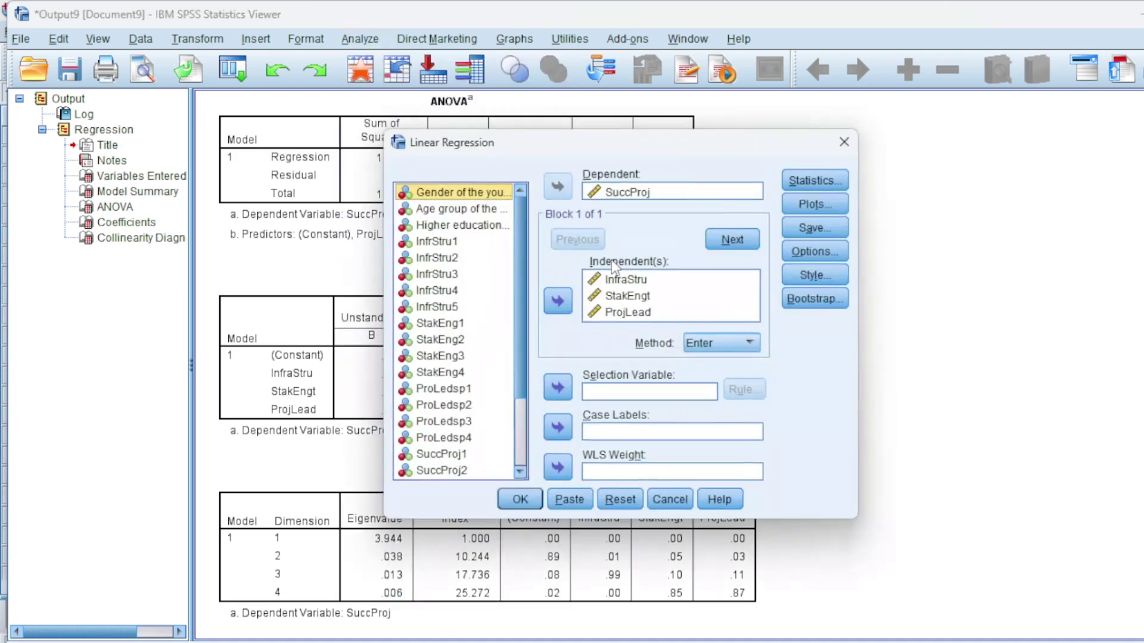
left_click(633, 298)
double_click(631, 298)
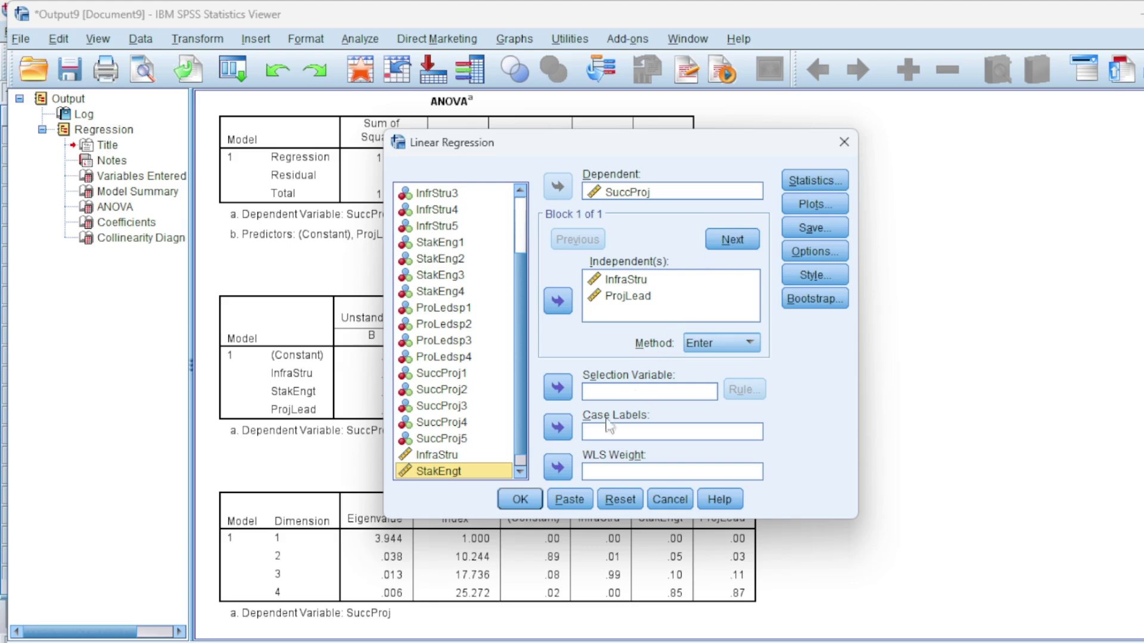
left_click(514, 500)
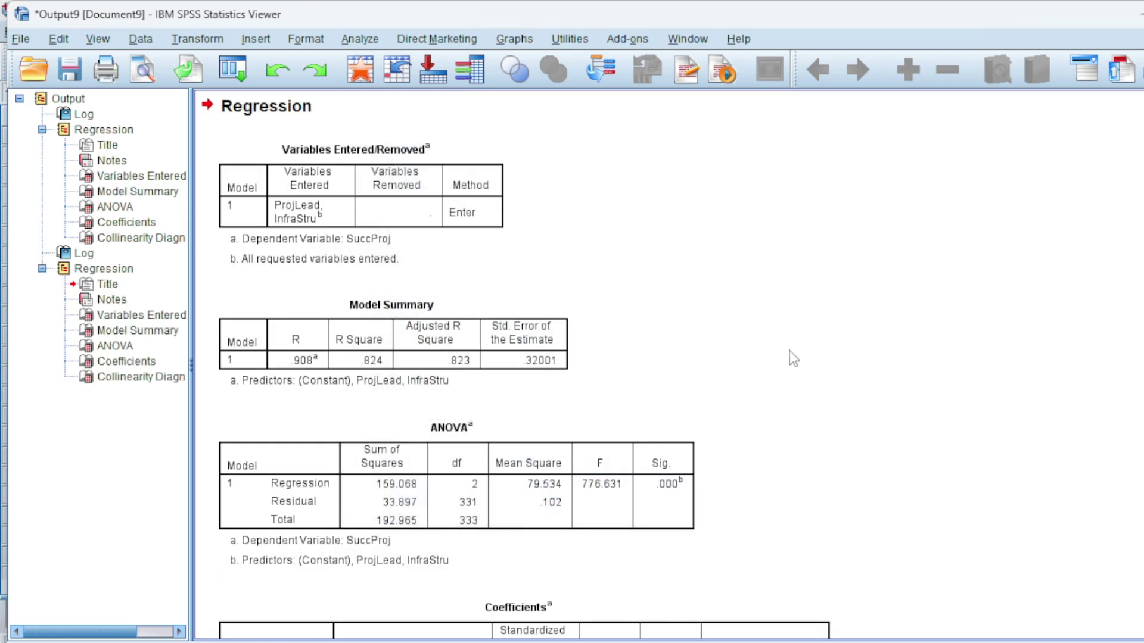
scroll(793, 358, "down", 4)
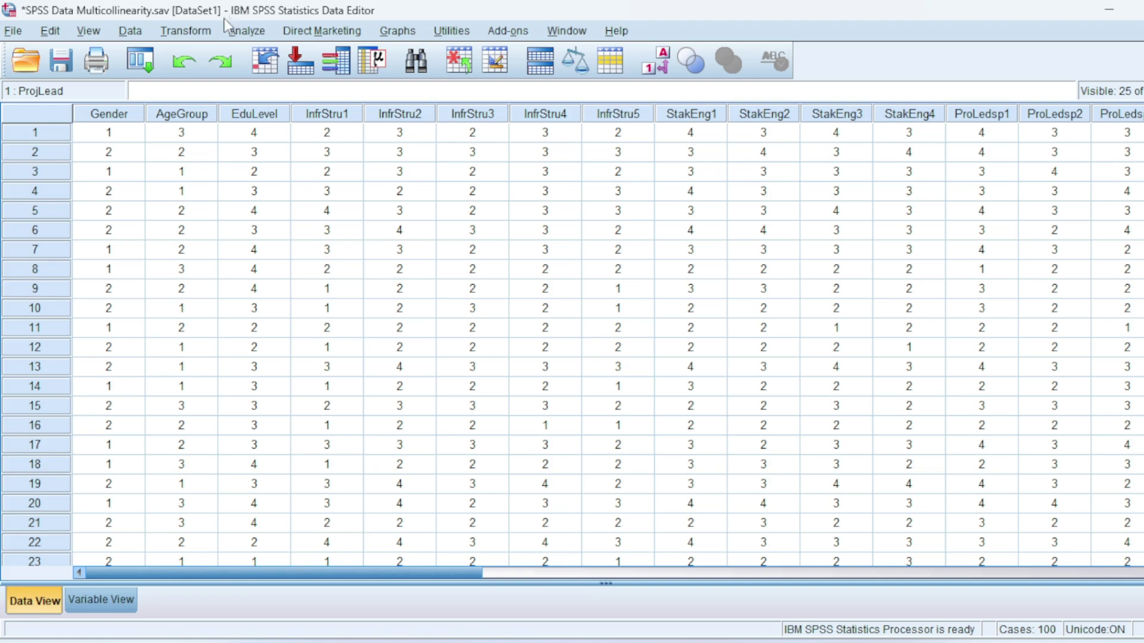
Run a two-tailed bivariate Pearson correlation between StakEngt and ProjLead from the data editor.
key("alt+m")
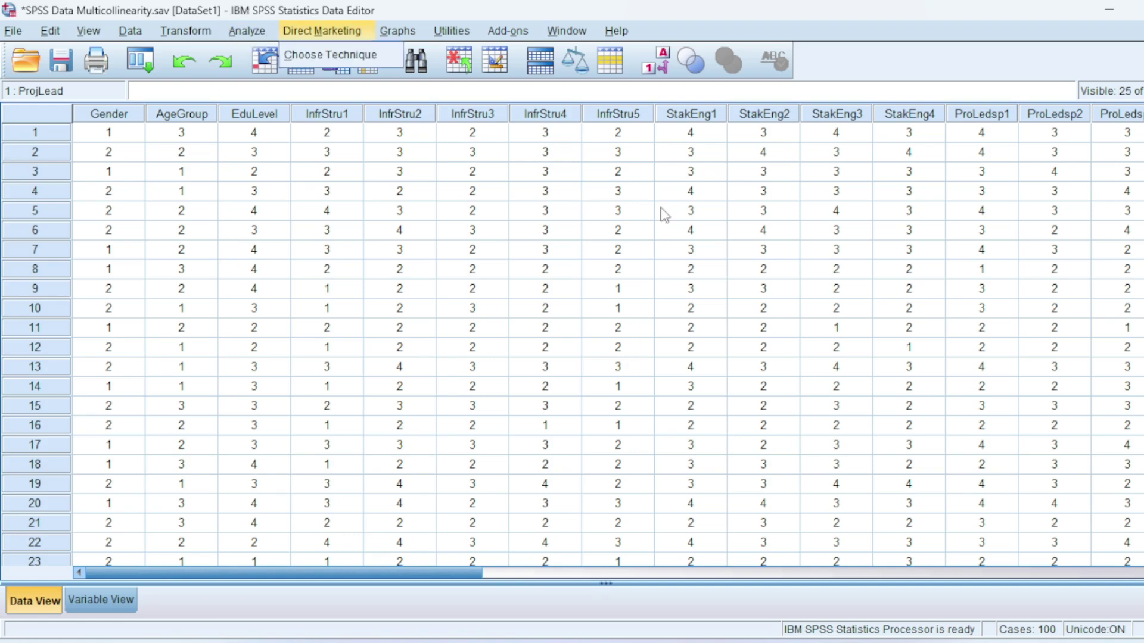
left_click(253, 33)
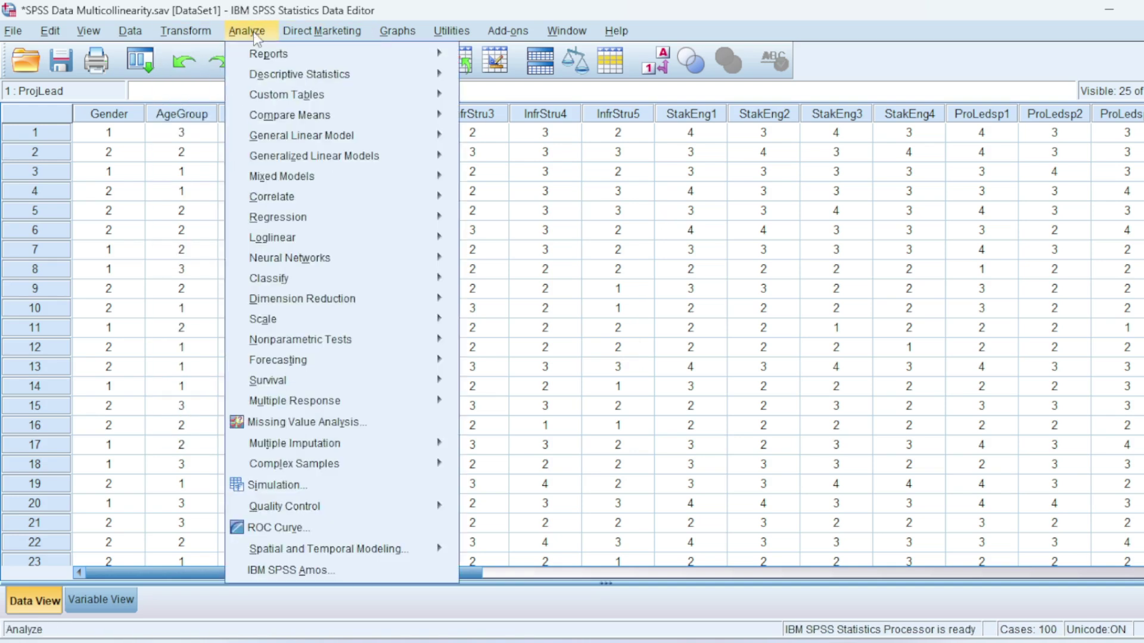
mouse_move(280, 197)
left_click(507, 198)
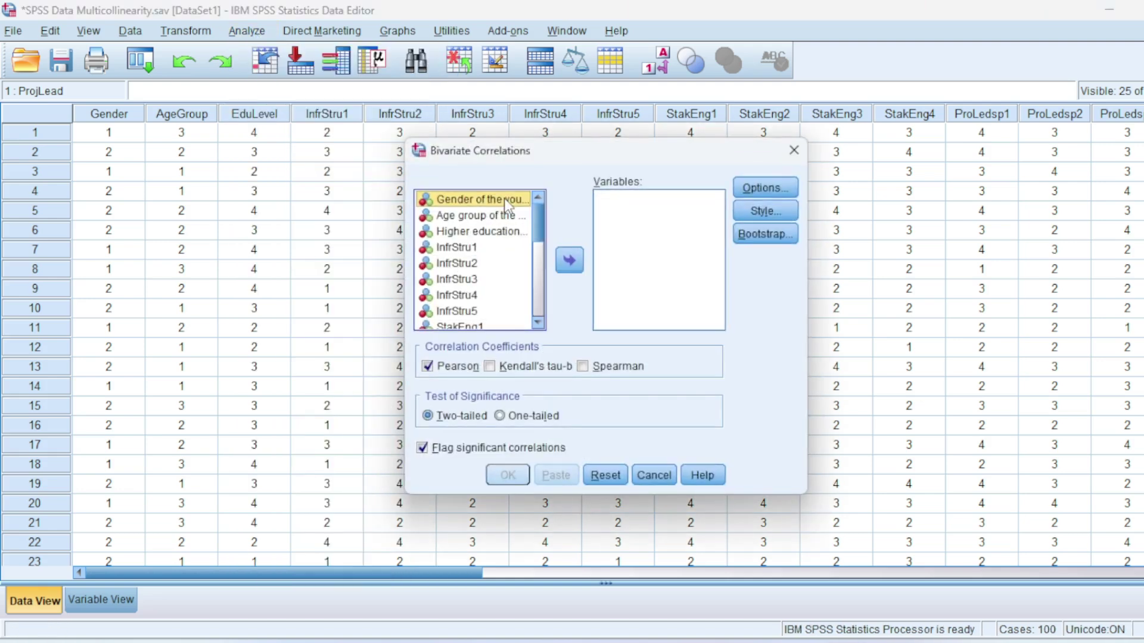
left_click_drag(539, 231, 526, 304)
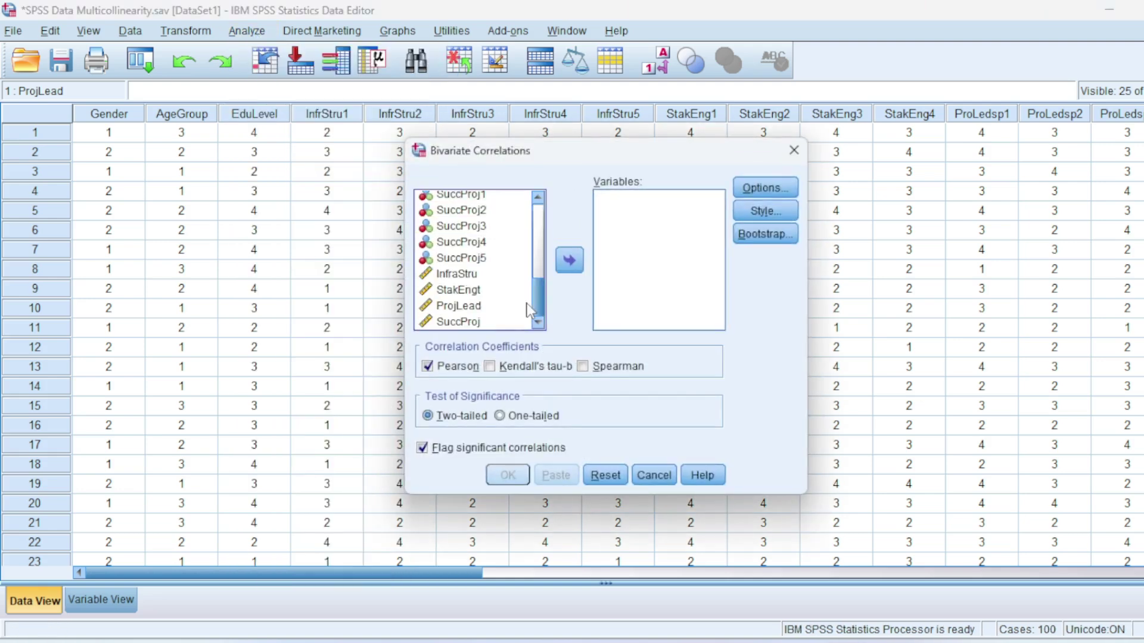
left_click(476, 290)
left_click(569, 260)
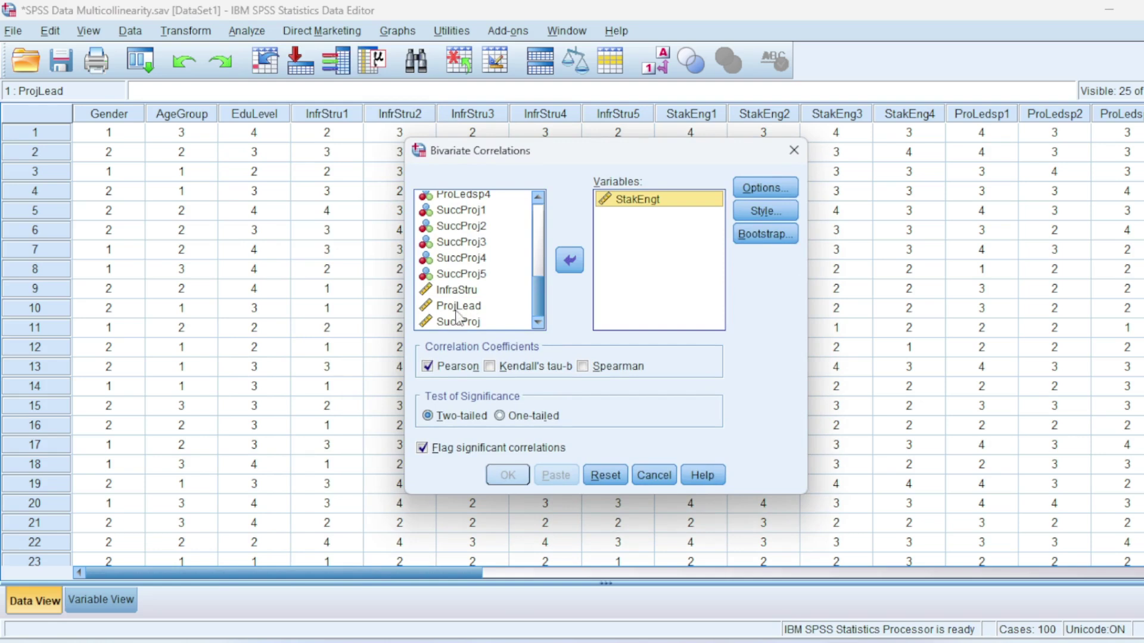
left_click(458, 306)
left_click(571, 262)
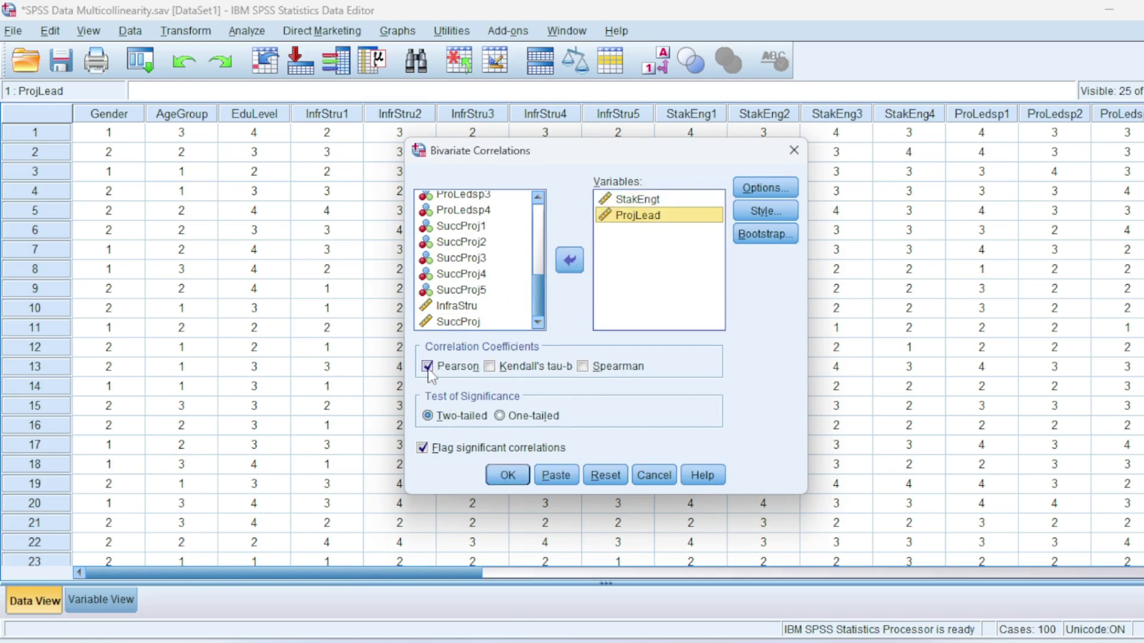
left_click(506, 477)
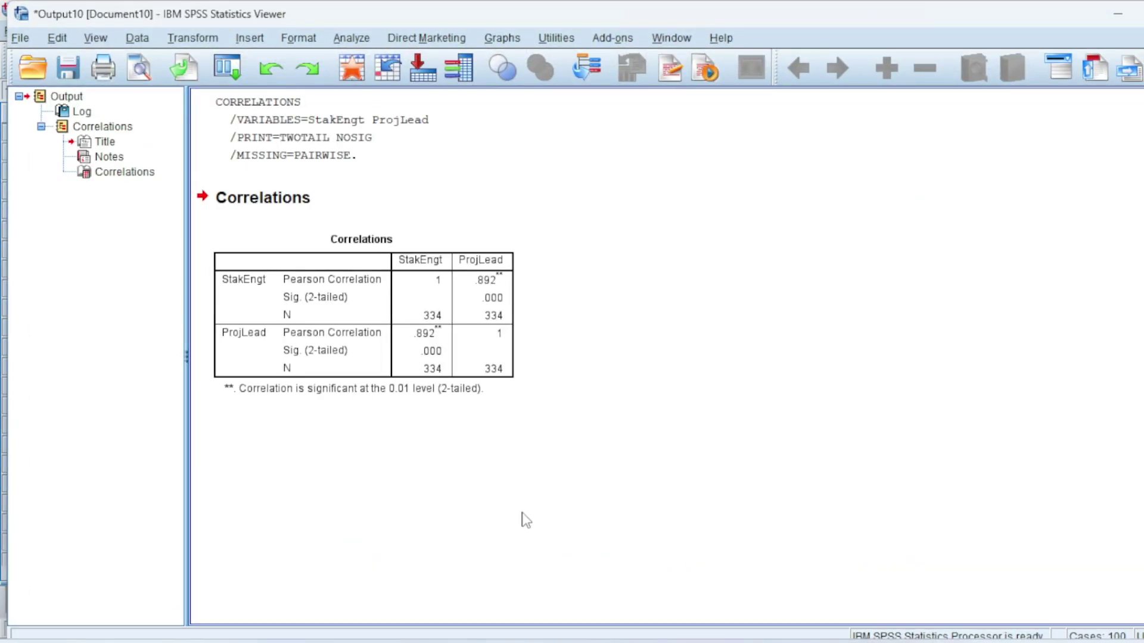
left_click(398, 326)
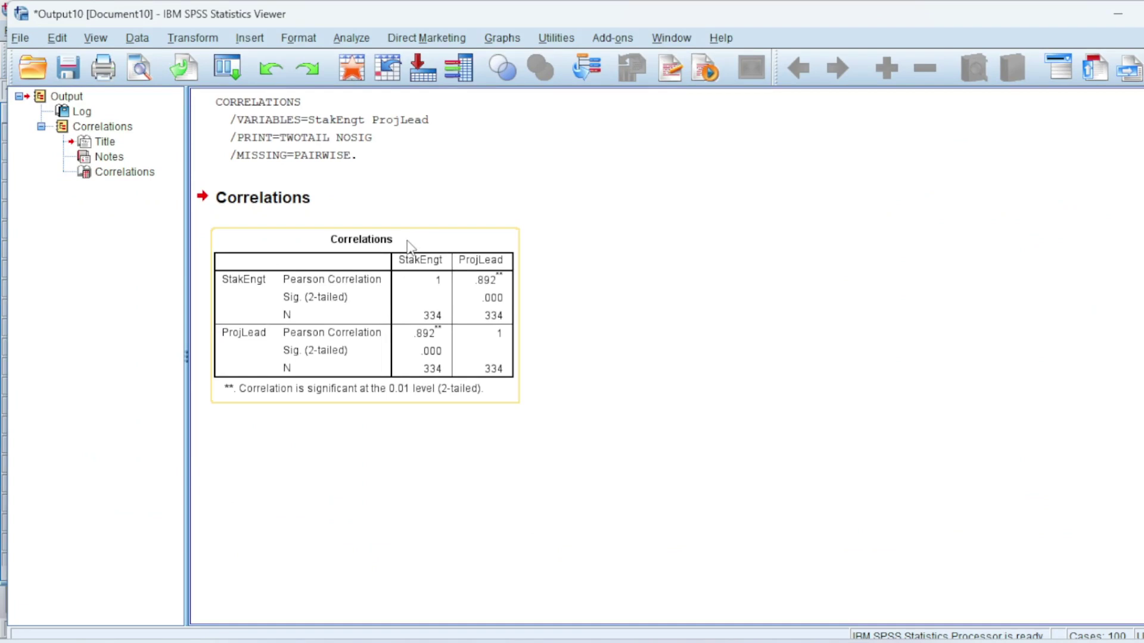
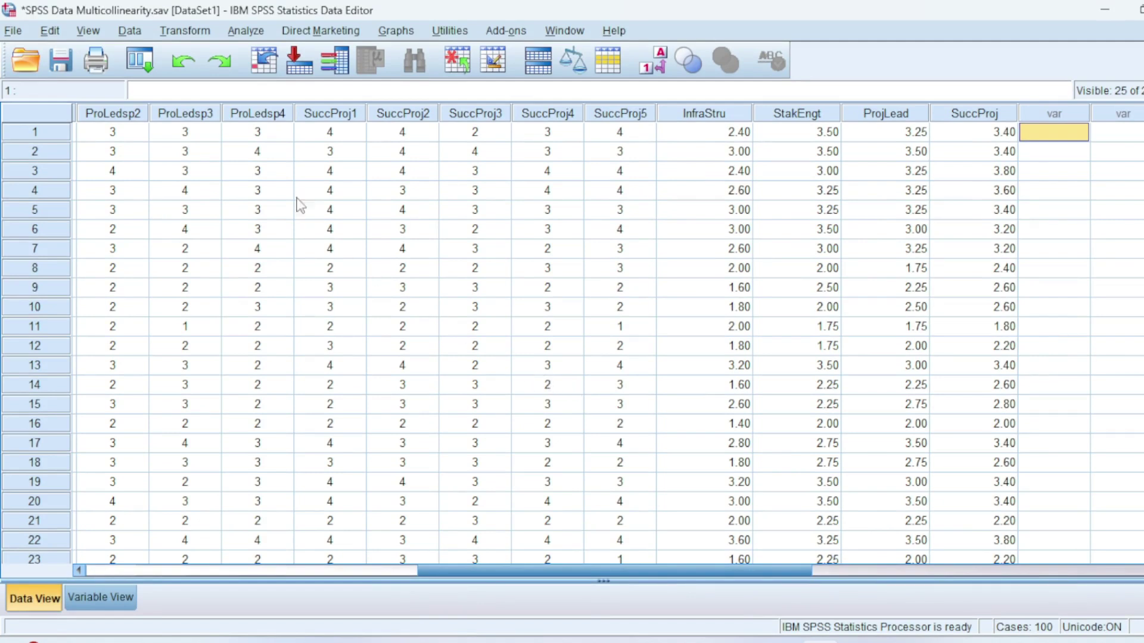
Set up a Frequencies analysis with StakEngt and ProjLead as its variables.
left_click(257, 33)
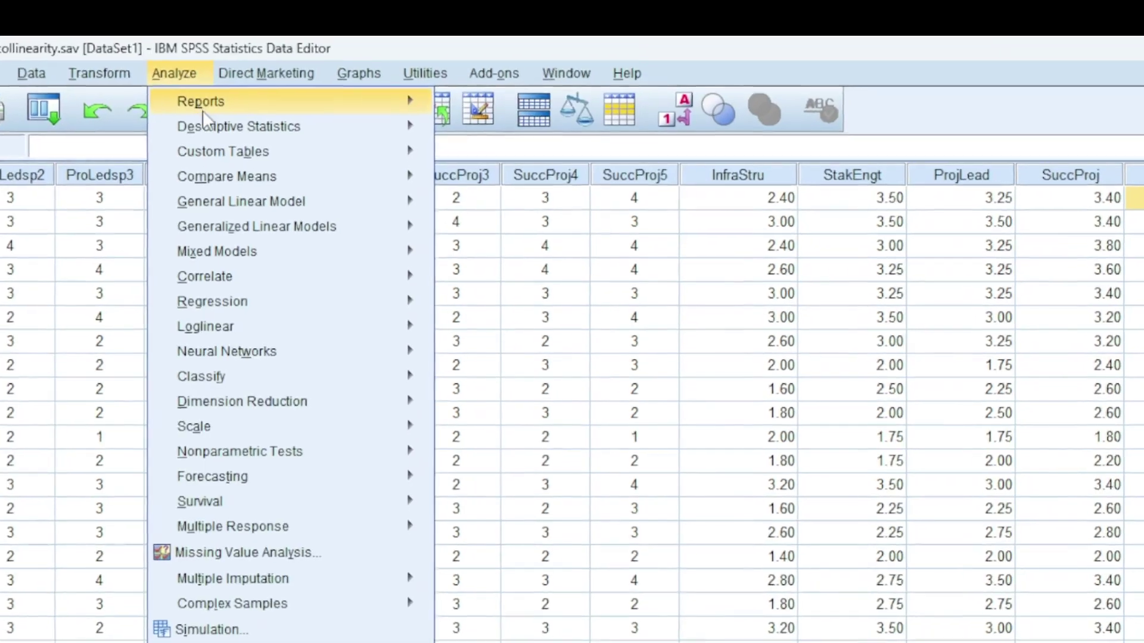
mouse_move(415, 73)
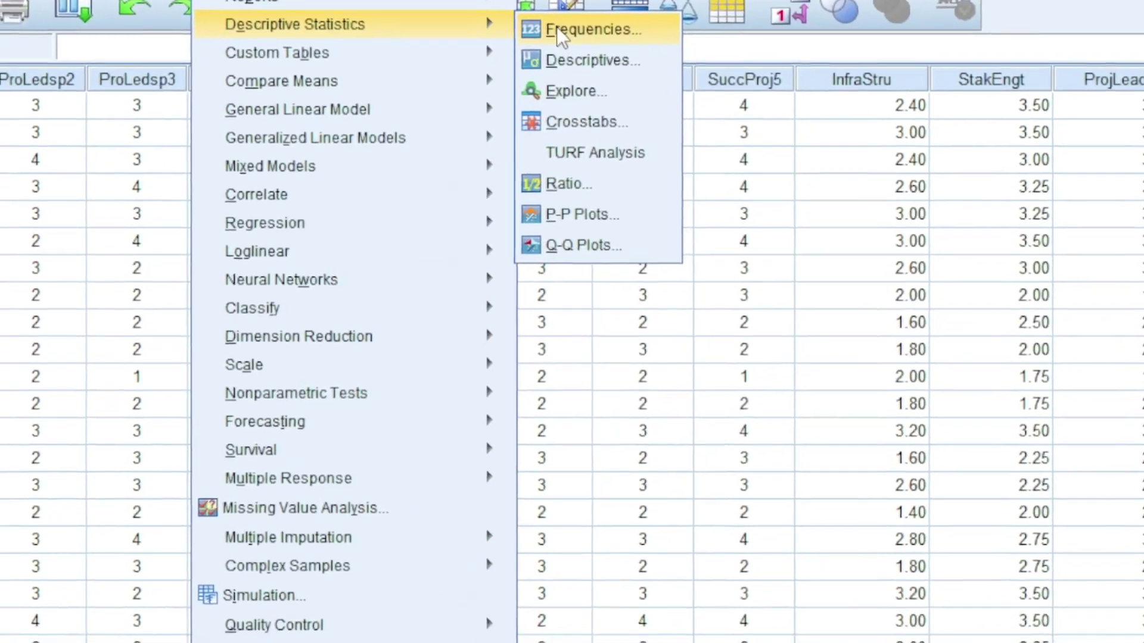
left_click(553, 68)
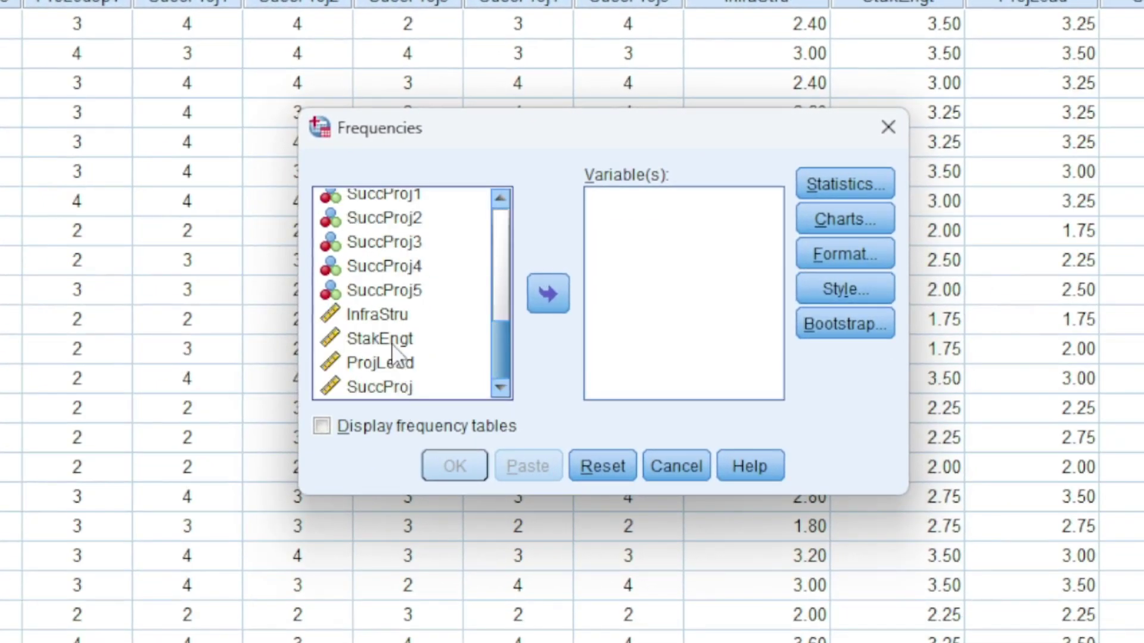
left_click(392, 345)
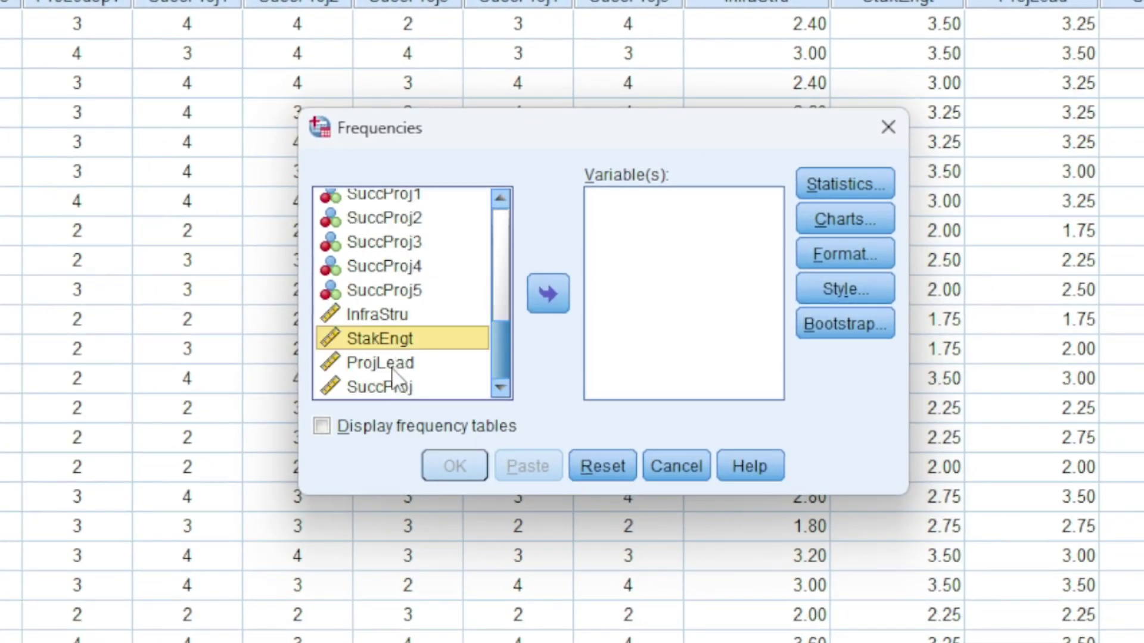
left_click(395, 365, "shift")
left_click(547, 295)
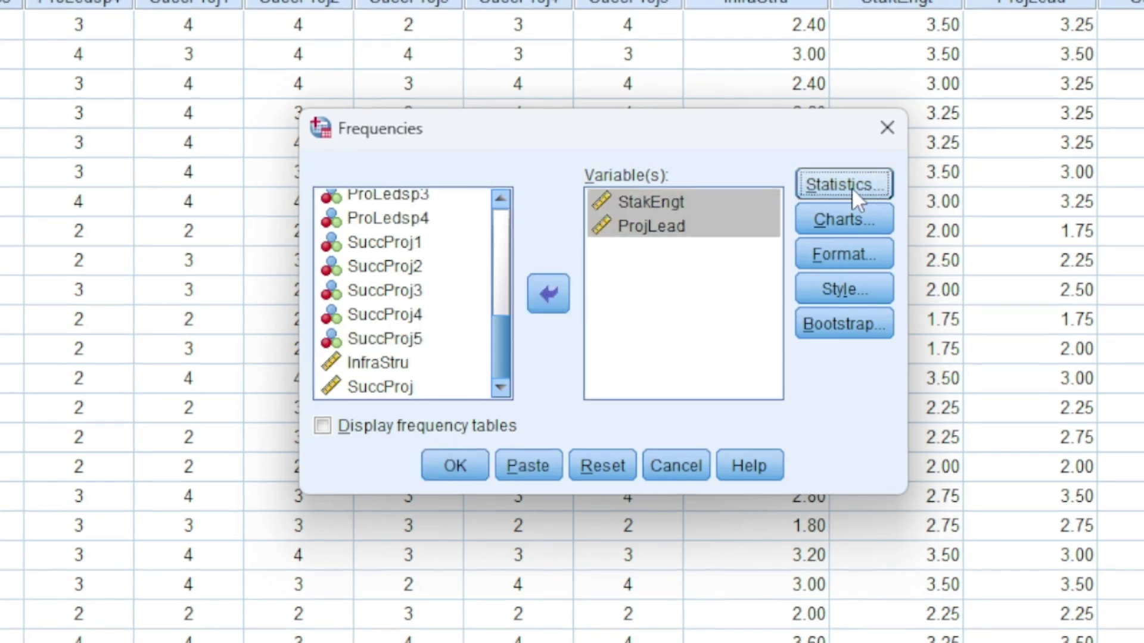
Request the mean of StakEngt and ProjLead without frequency tables and run the Frequencies analysis.
left_click(852, 187)
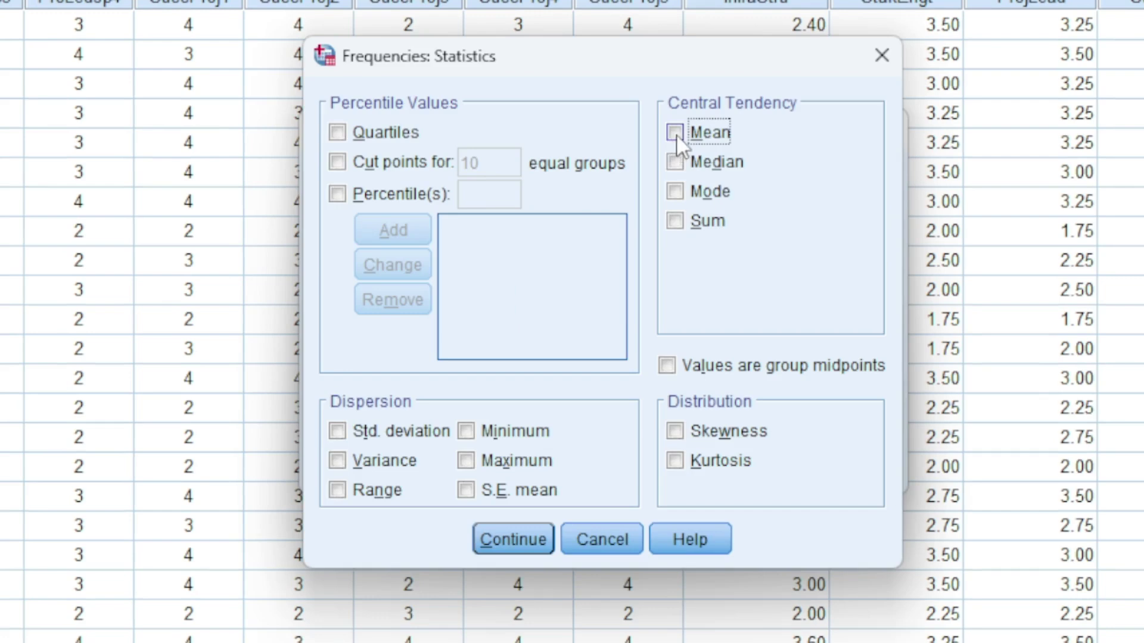
left_click(526, 539)
left_click(358, 431)
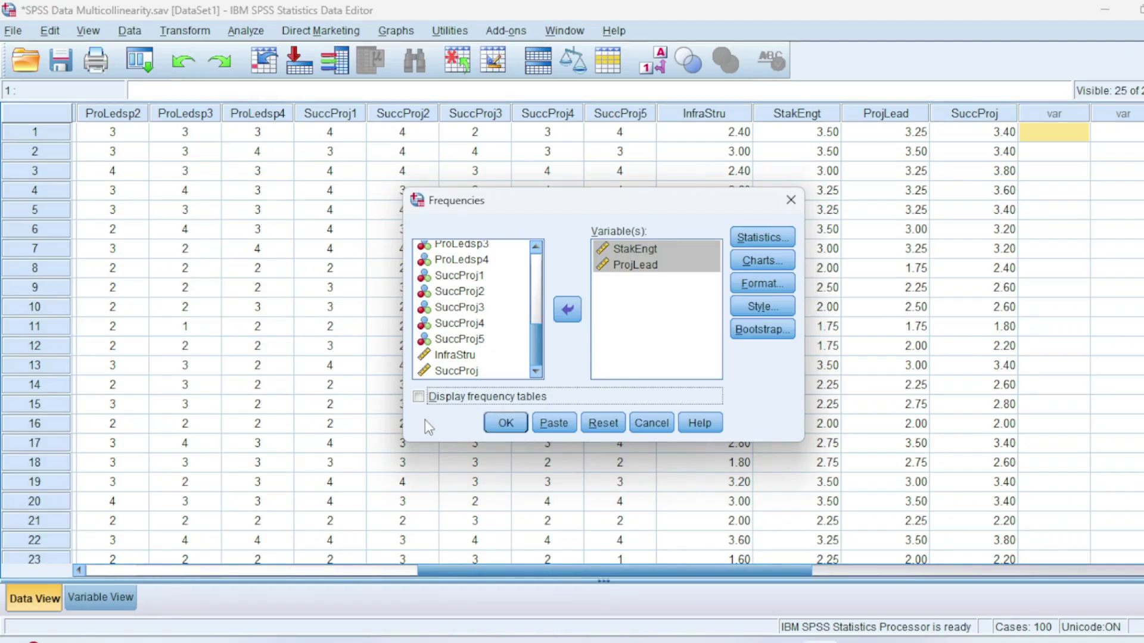
left_click(498, 424)
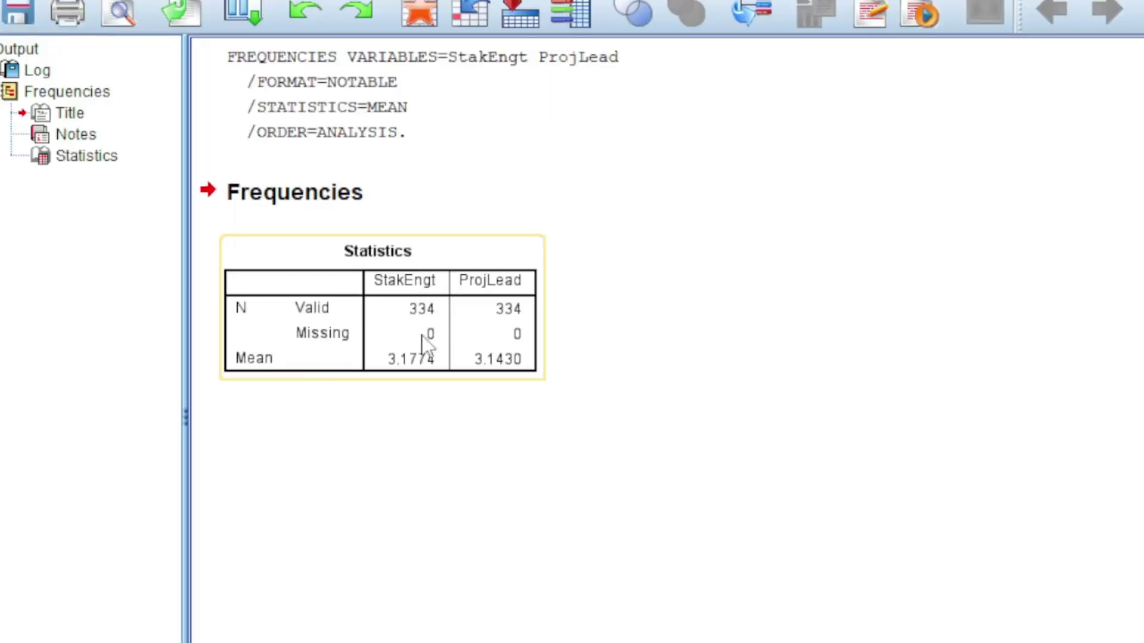
left_click(462, 415)
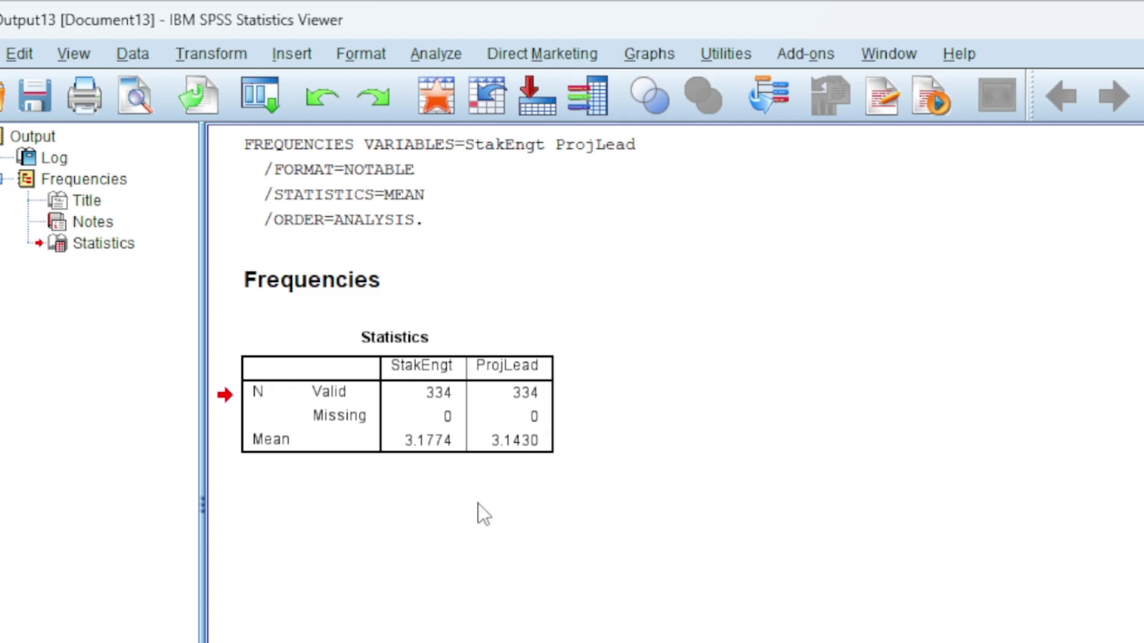
Start computing a new variable named StakHl_Centr with StakEngt as the first term of its numeric expression.
left_click(222, 58)
left_click(235, 82)
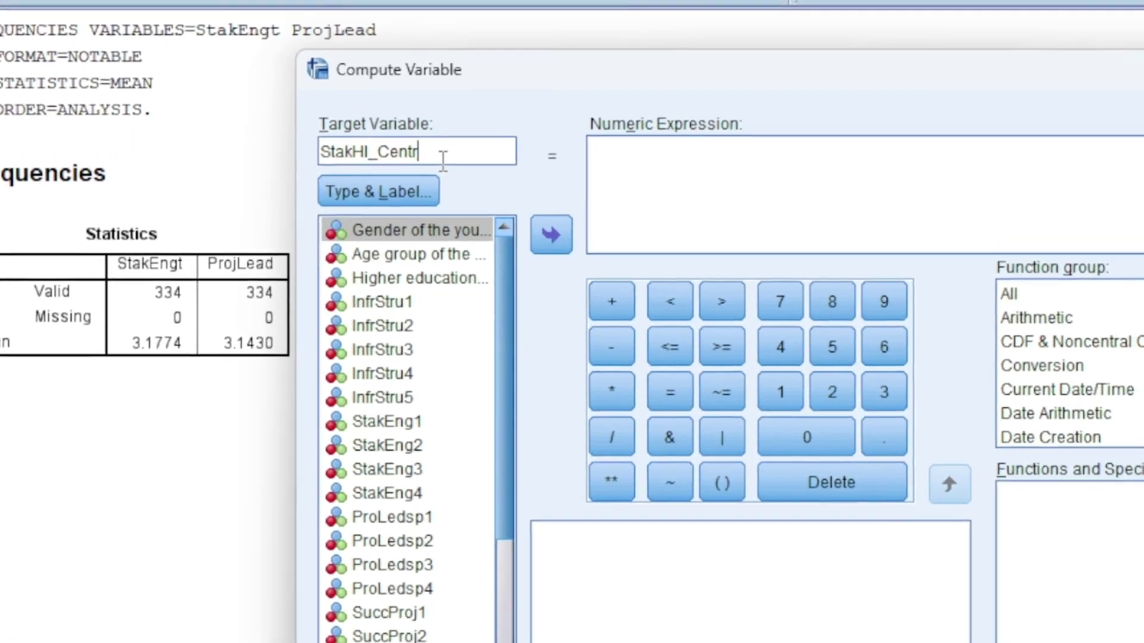
left_click(651, 166)
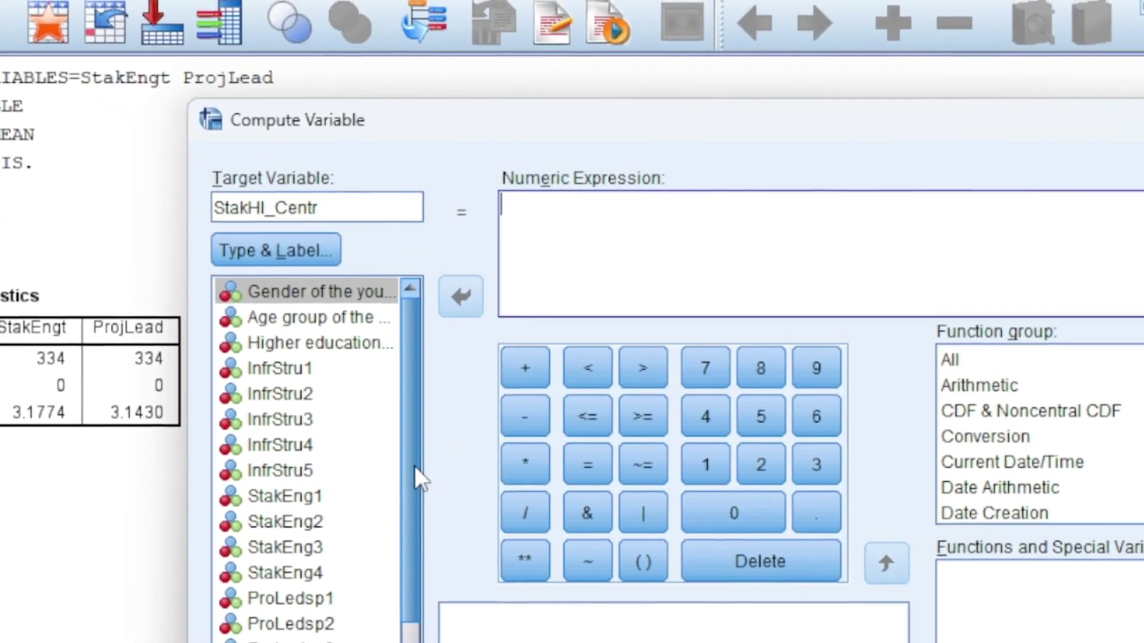
scroll(441, 477, "down", 3)
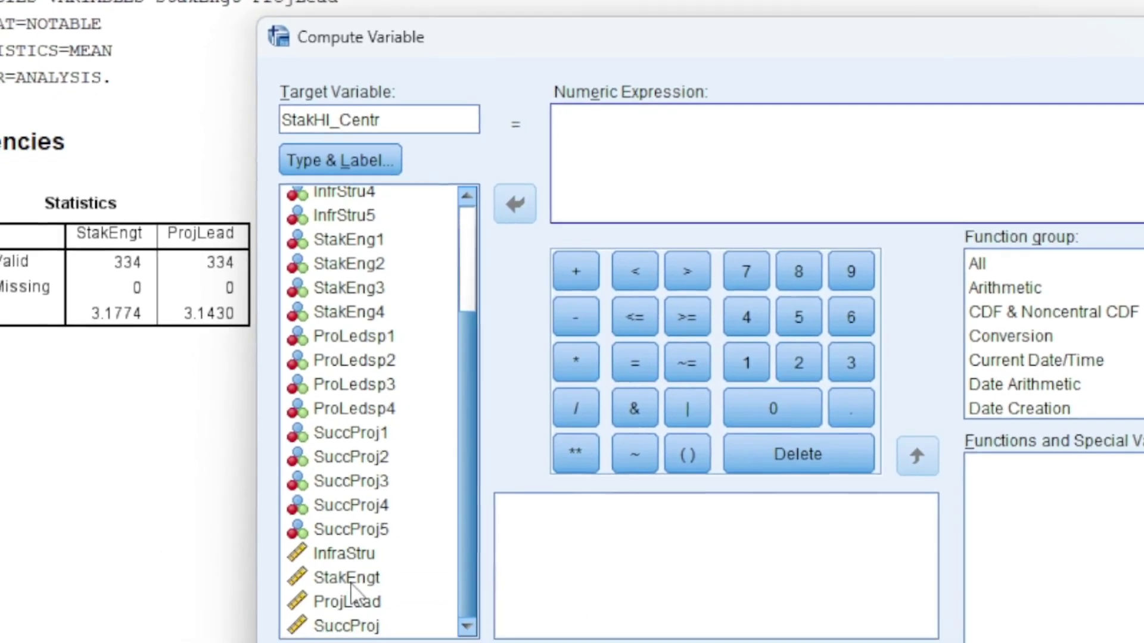
left_click(362, 557)
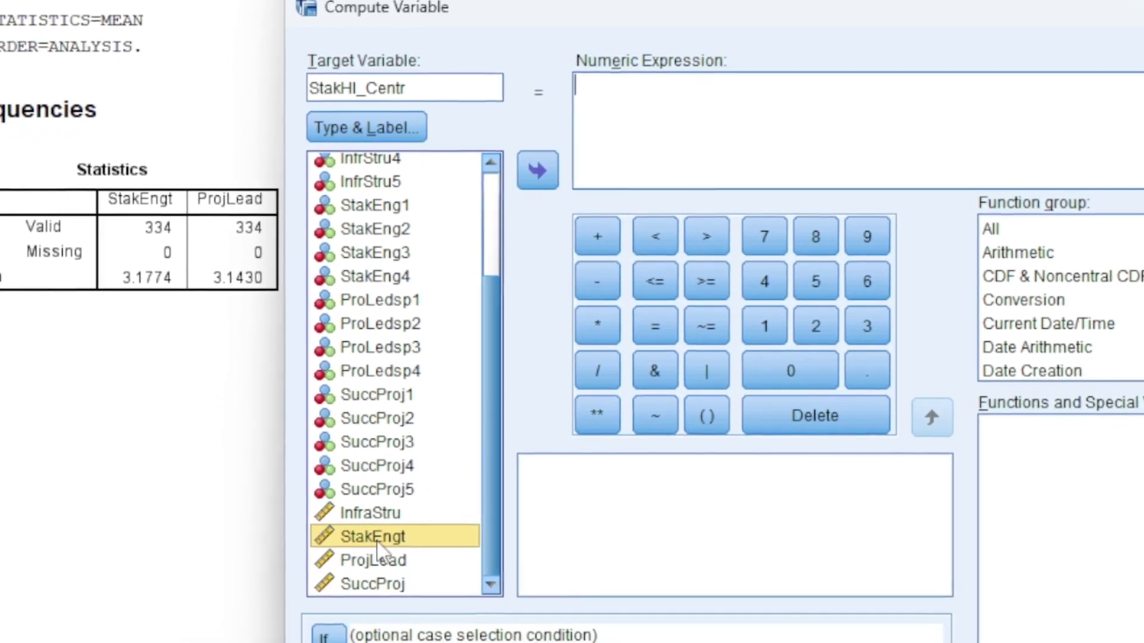
left_click(521, 187)
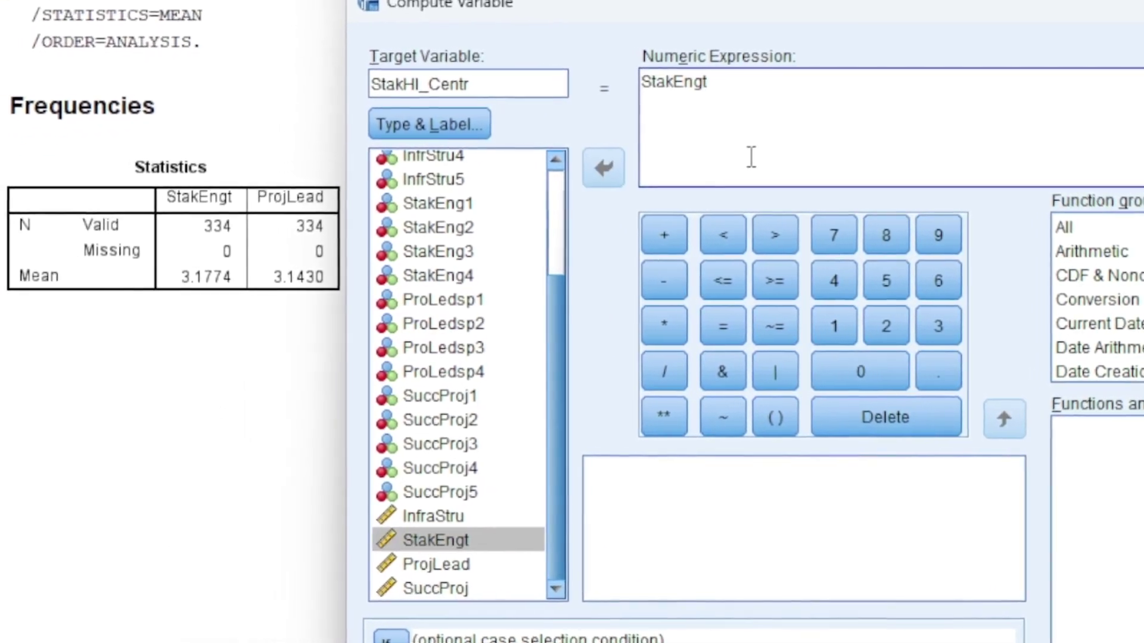
Subtract the full-precision StakEngt mean from the Statistics table, 3.177395, in the expression and compute the variable.
type("-")
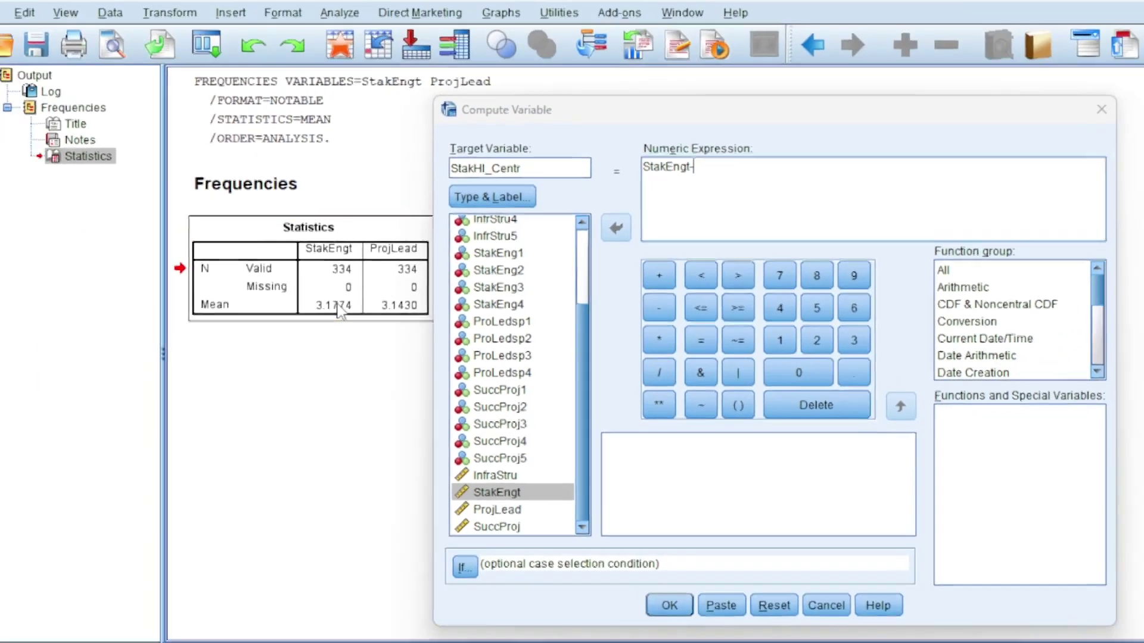
double_click(340, 305)
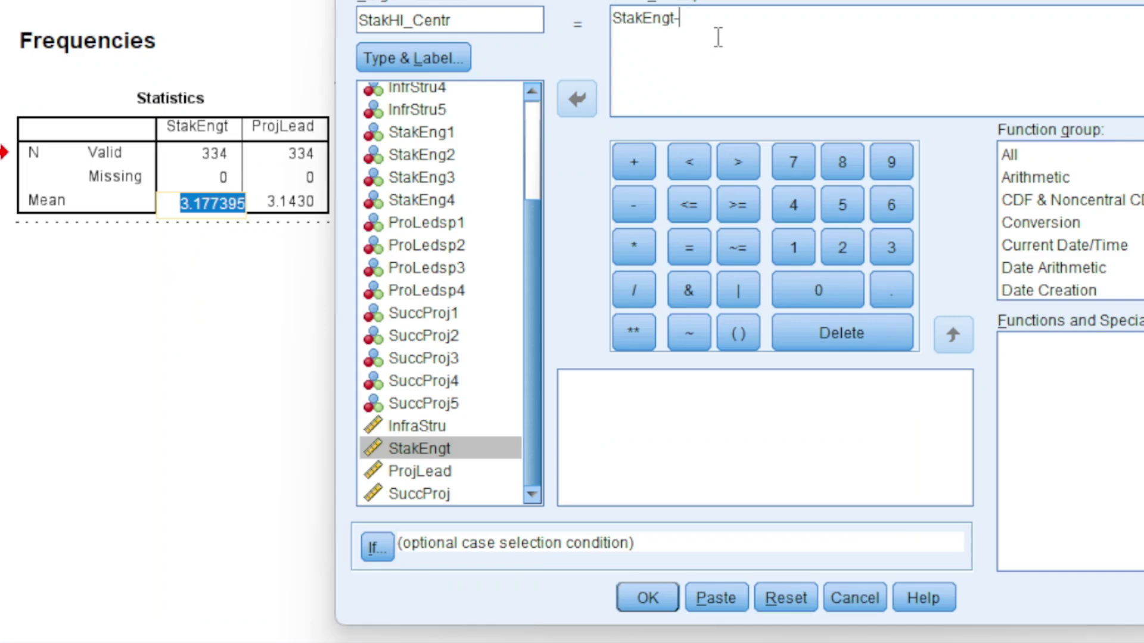
key("ctrl+c")
key("ctrl+v")
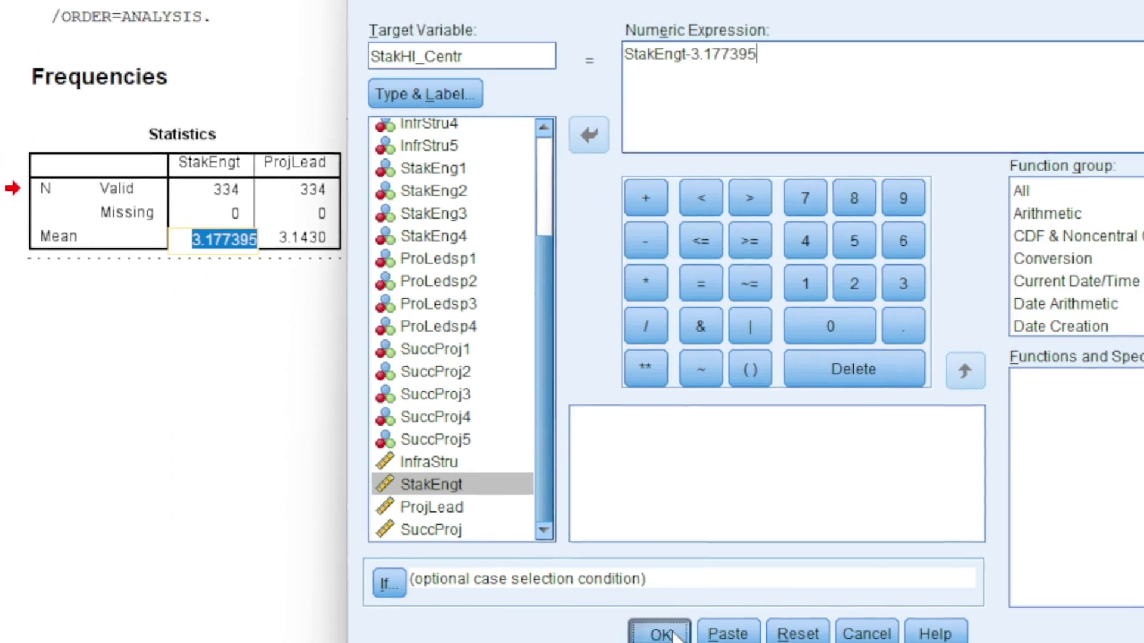
left_click(660, 633)
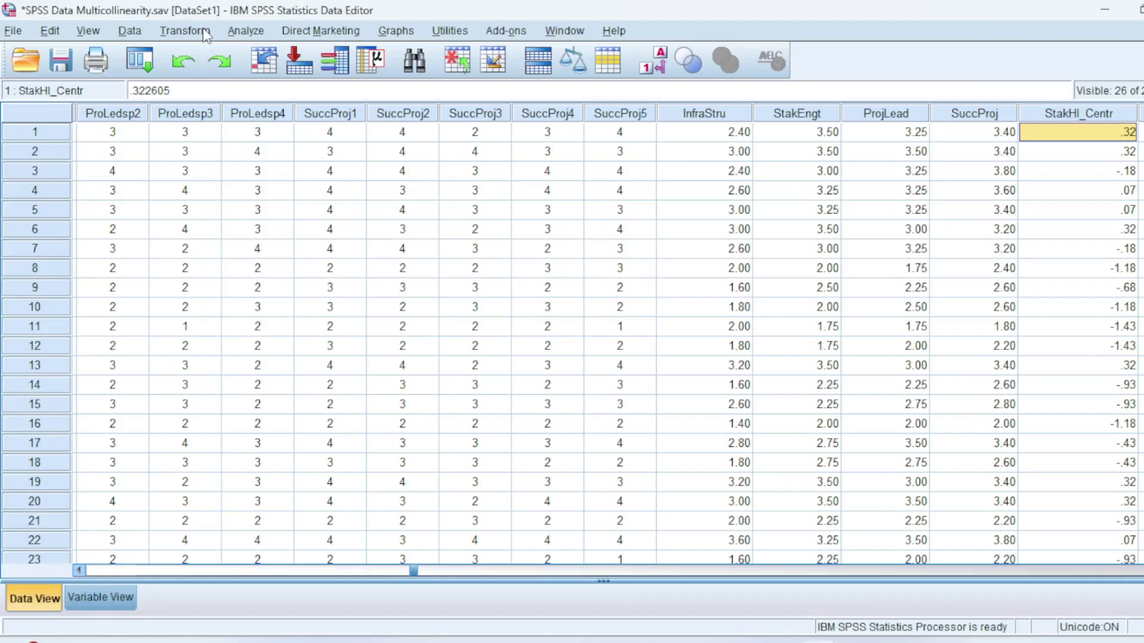
Reset the Compute Variable settings and name the new target variable ProjLed_Centr.
left_click(204, 33)
left_click(208, 55)
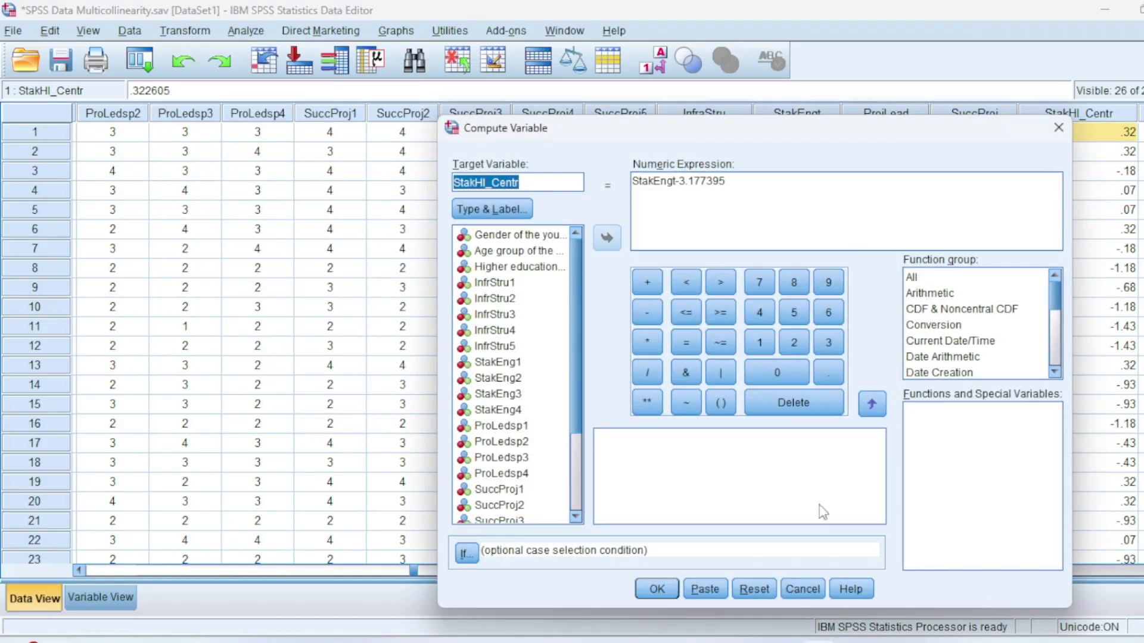
left_click(754, 589)
left_click(571, 187)
type("ProjLed_Centr")
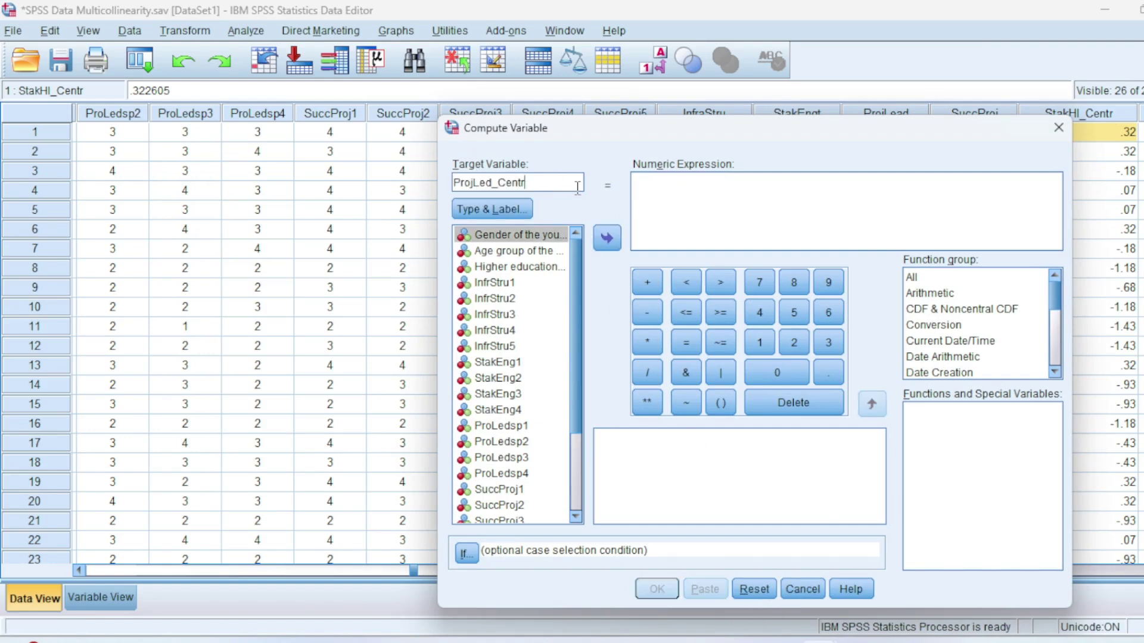
Set the numeric expression to ProjLead-3.142964, taking the mean from the Statistics table, and compute the variable.
left_click(664, 196)
left_click(577, 473)
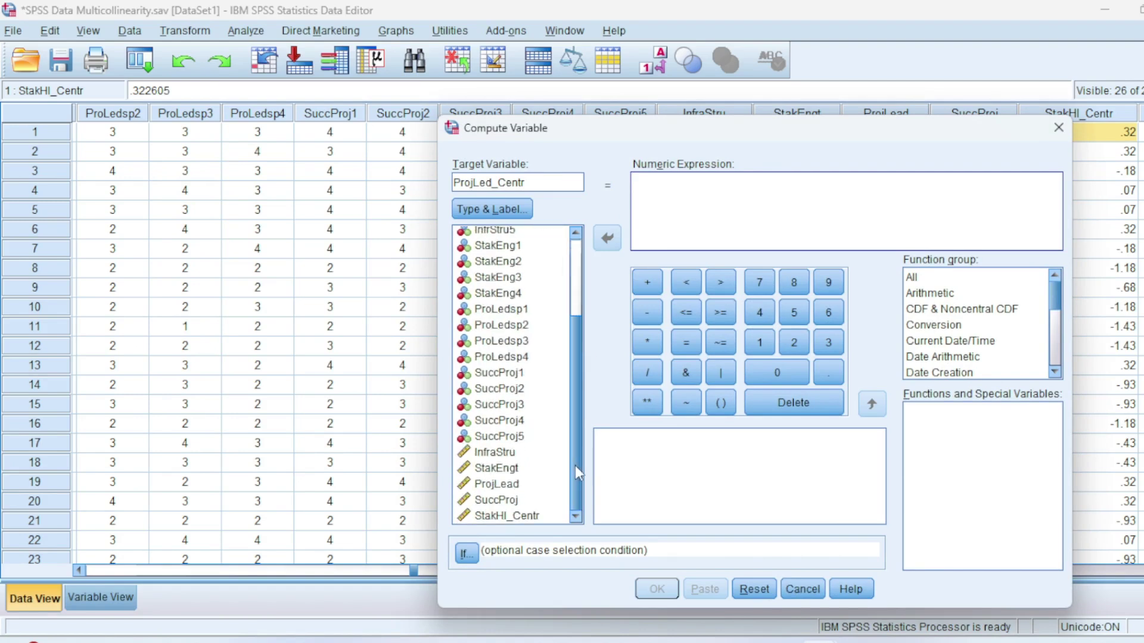
left_click(501, 485)
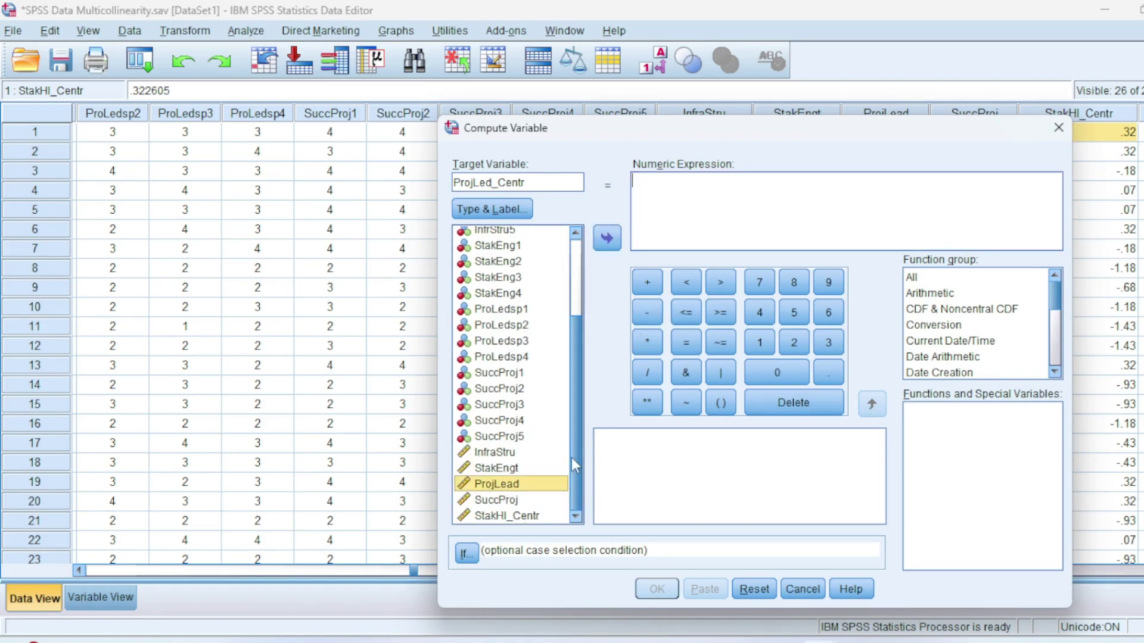
left_click(607, 238)
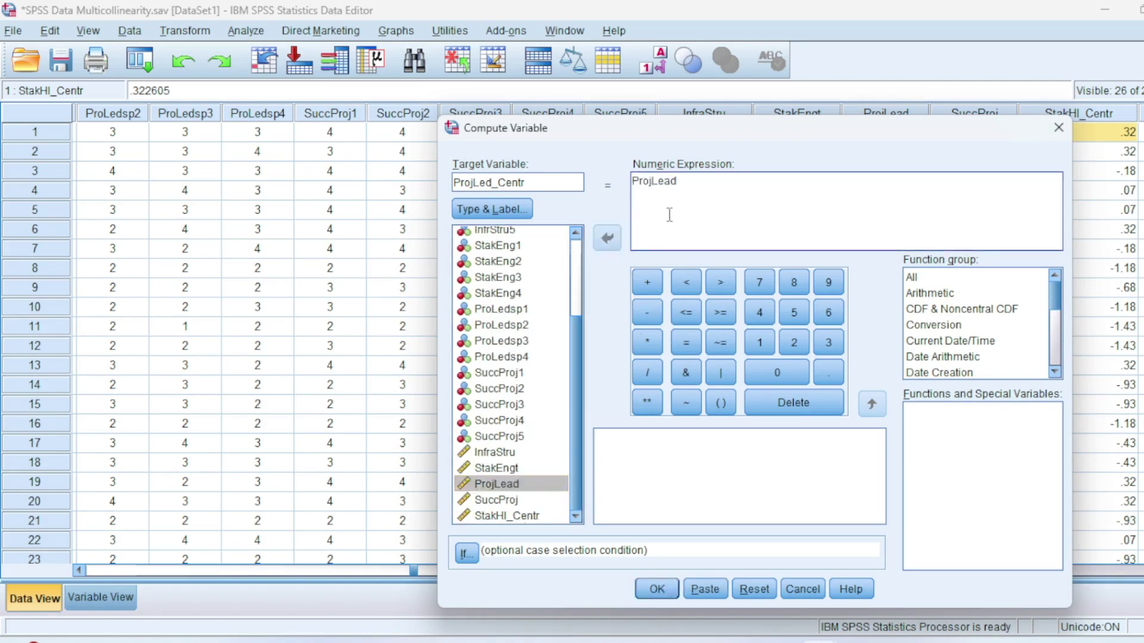
key("alt+Tab")
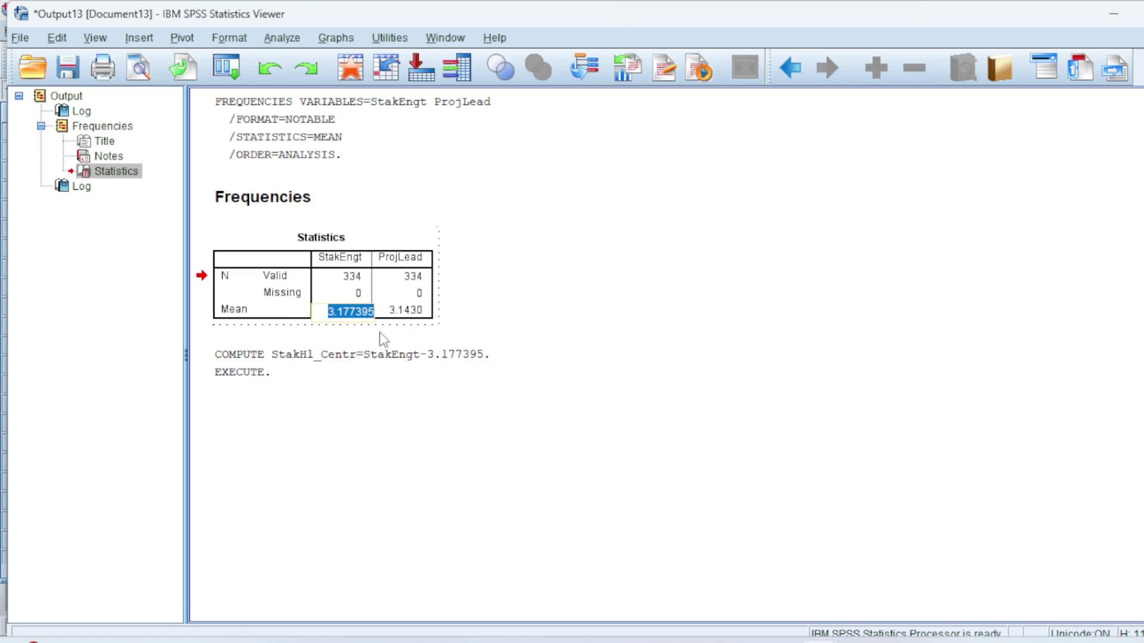
left_click(407, 311)
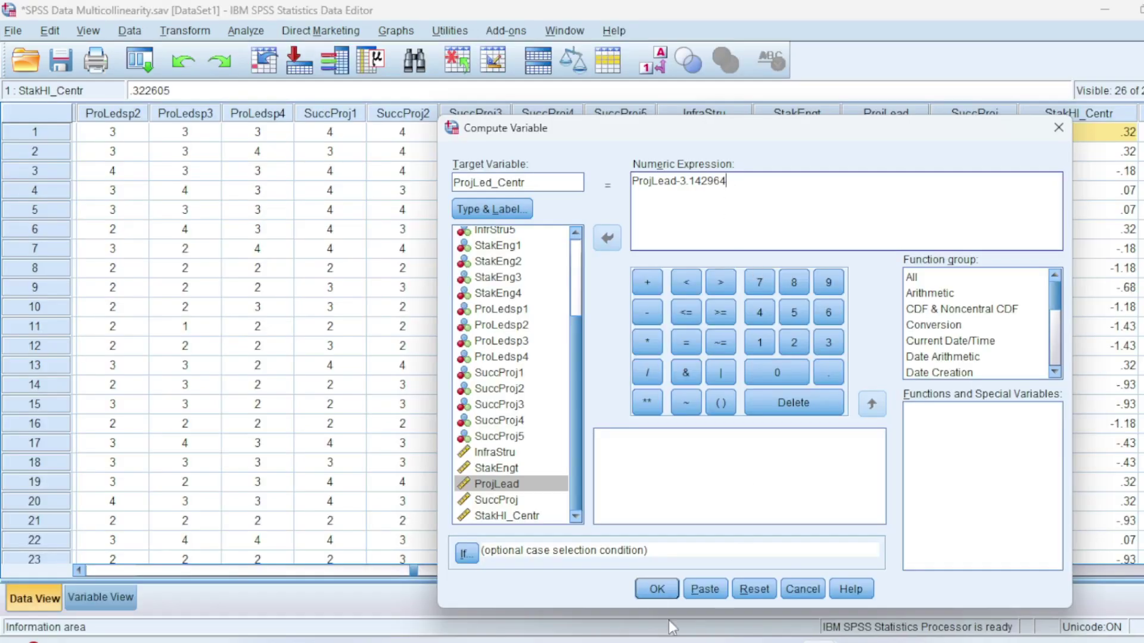
left_click(657, 590)
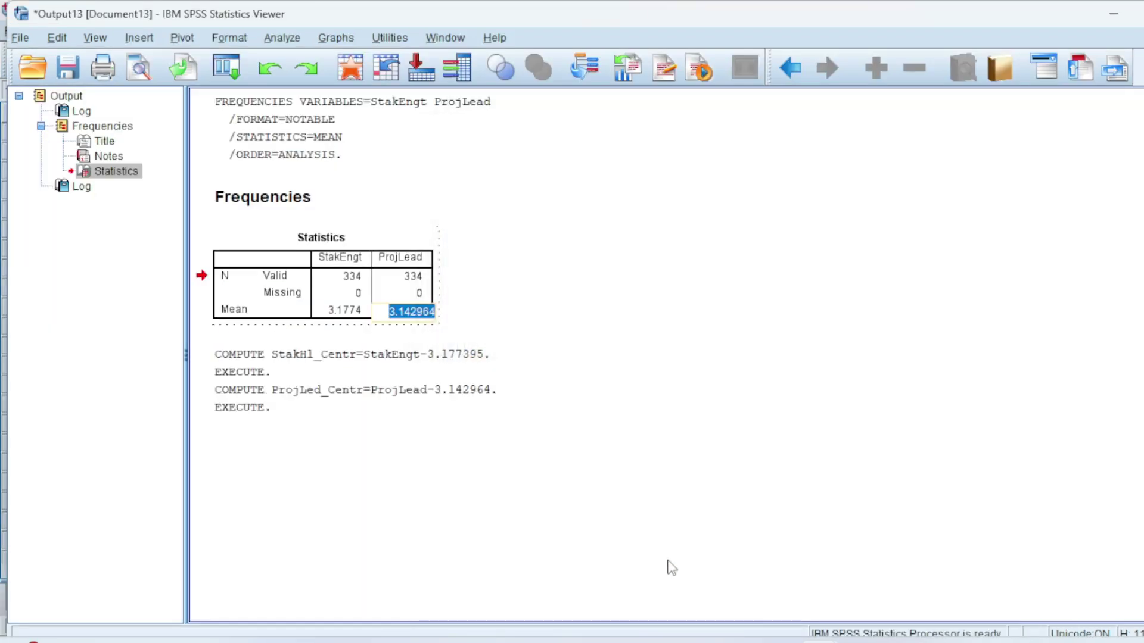
Reset the Frequencies analysis and set StakHl_Centr and ProjLed_Centr as its variables.
key("alt+Tab")
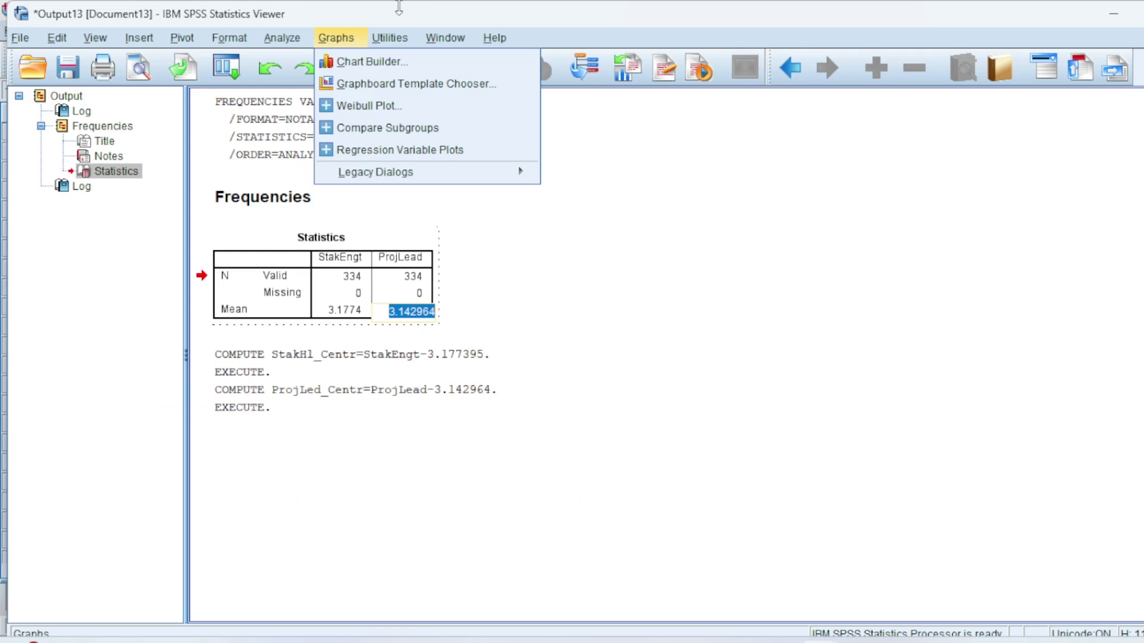
left_click(367, 11)
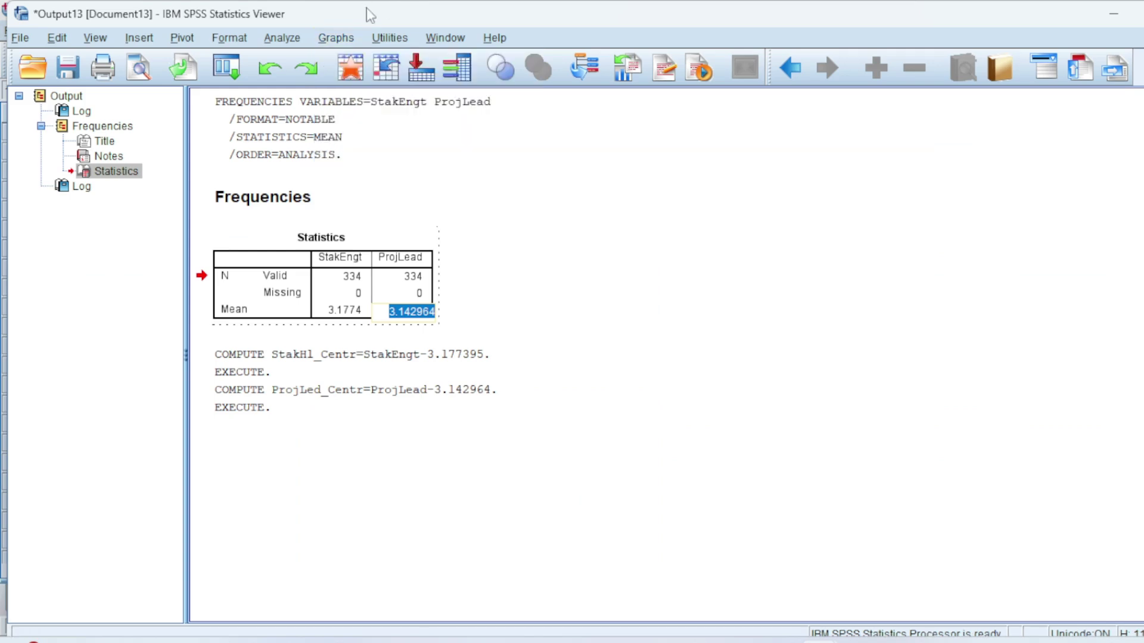
left_click(280, 37)
mouse_move(300, 79)
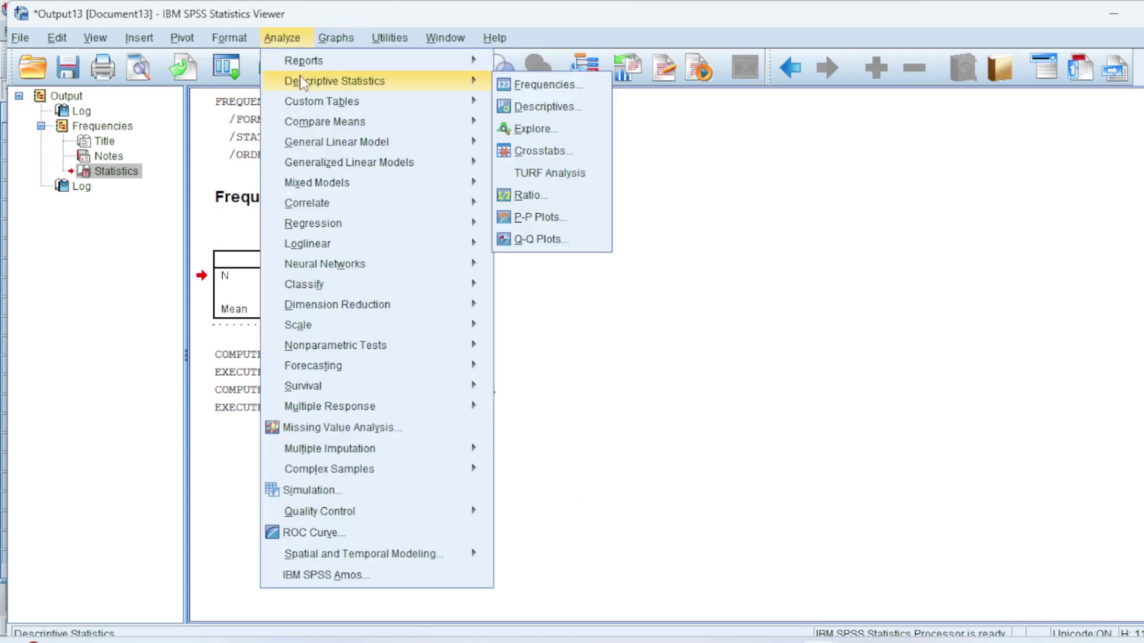
left_click(548, 85)
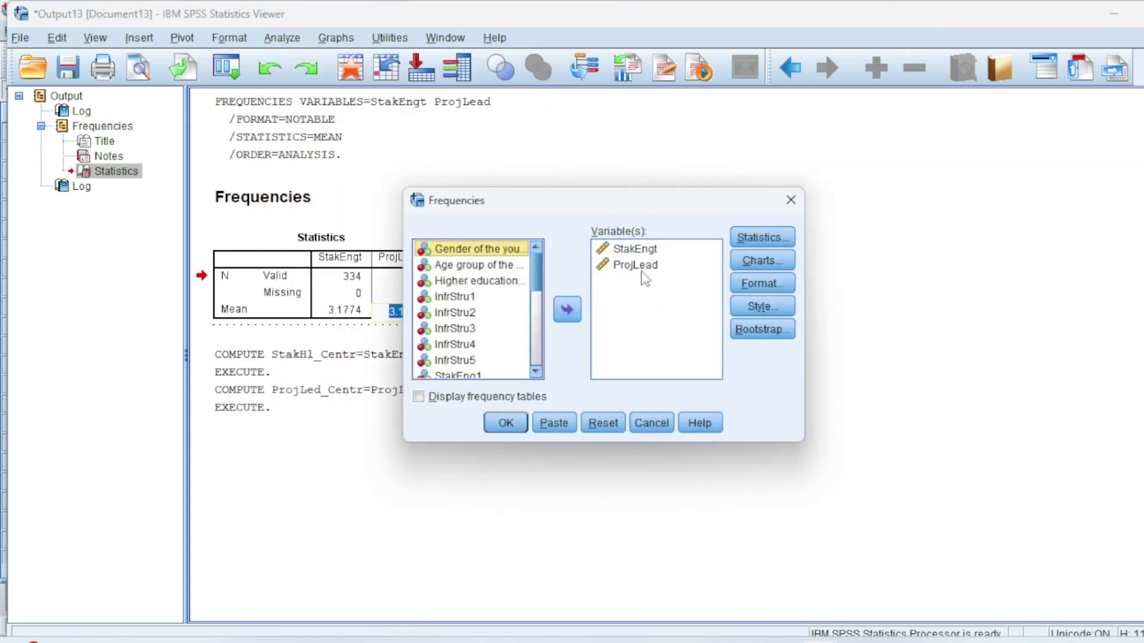
left_click(641, 264)
left_click(641, 255)
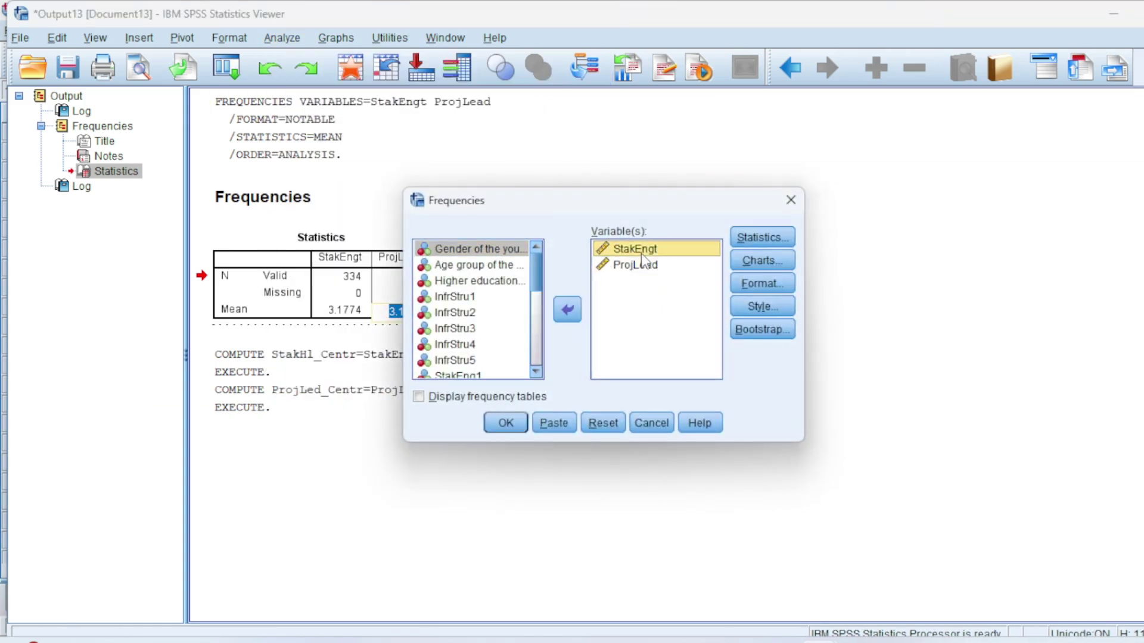
left_click(608, 416)
left_click_drag(540, 285, 538, 364)
left_click(462, 356)
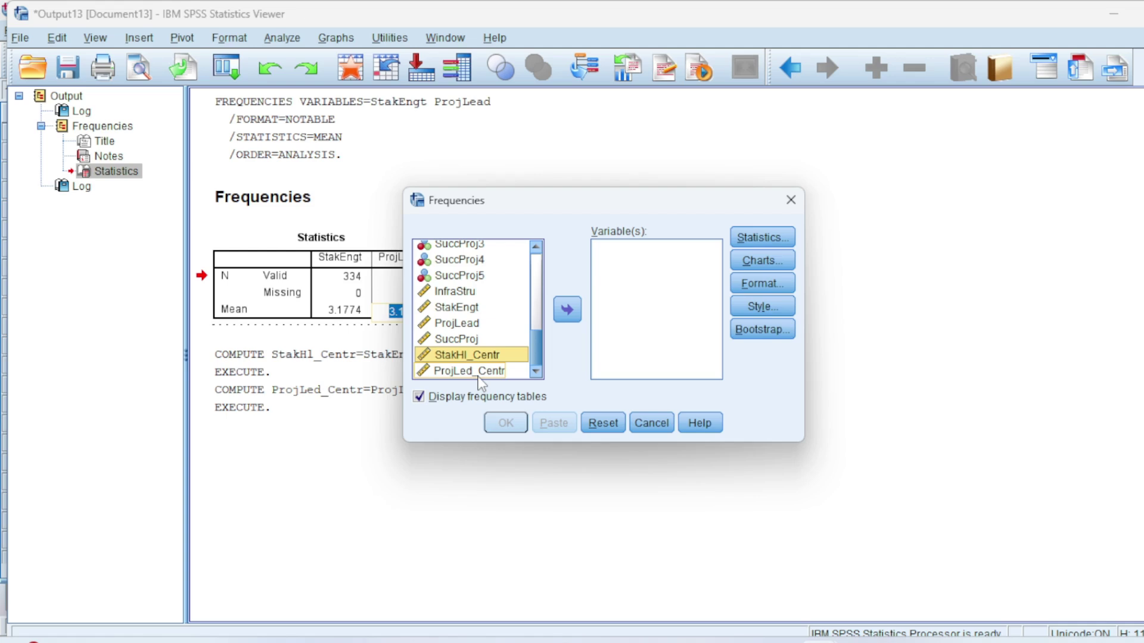
left_click(462, 372, "shift")
left_click(566, 309)
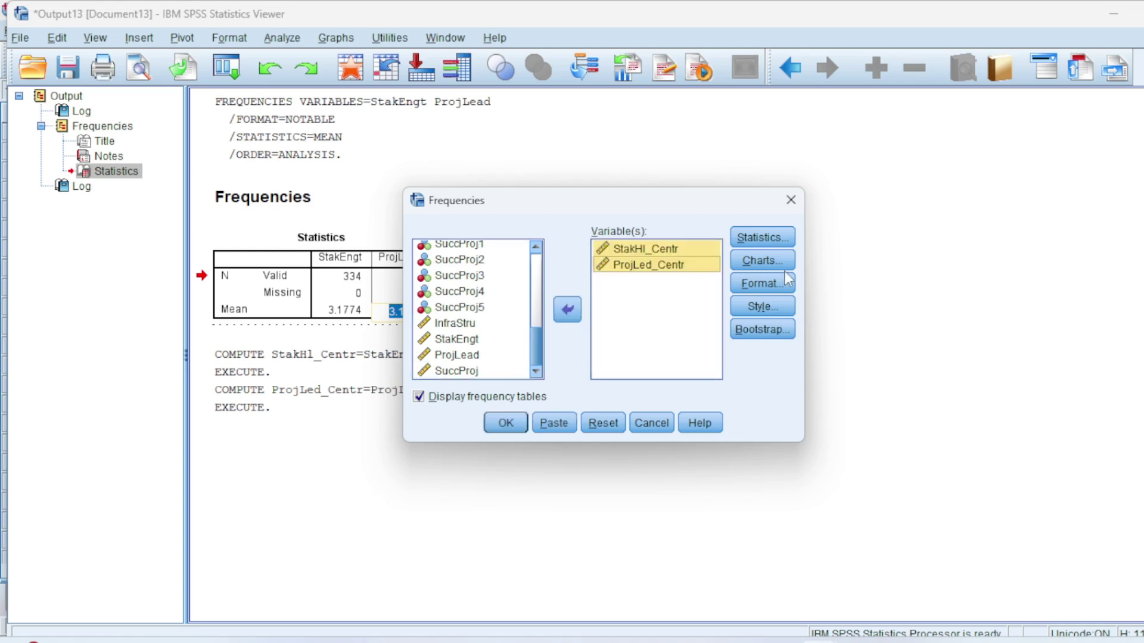
Request the mean of the two centered variables without frequency tables and run the Frequencies analysis.
left_click(762, 237)
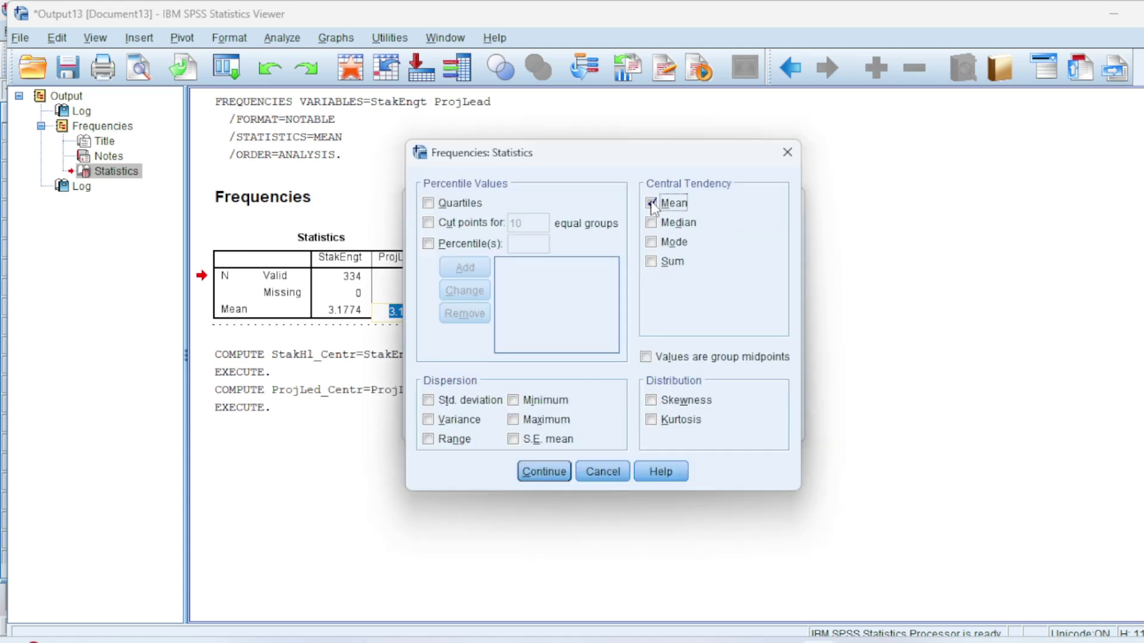
left_click(543, 472)
left_click(532, 398)
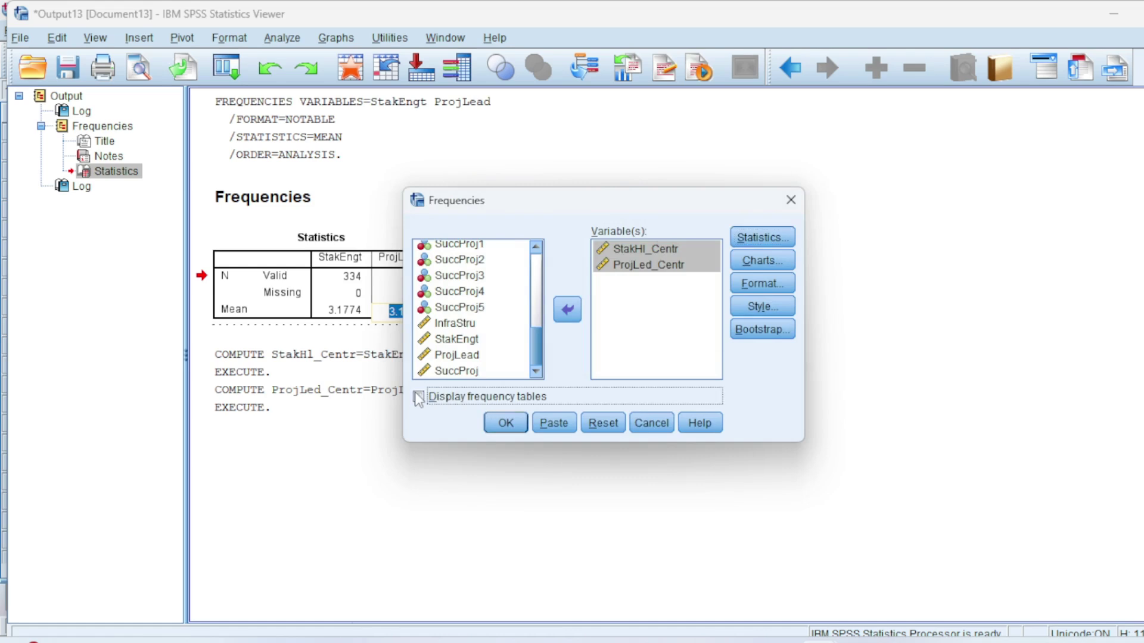
left_click(506, 424)
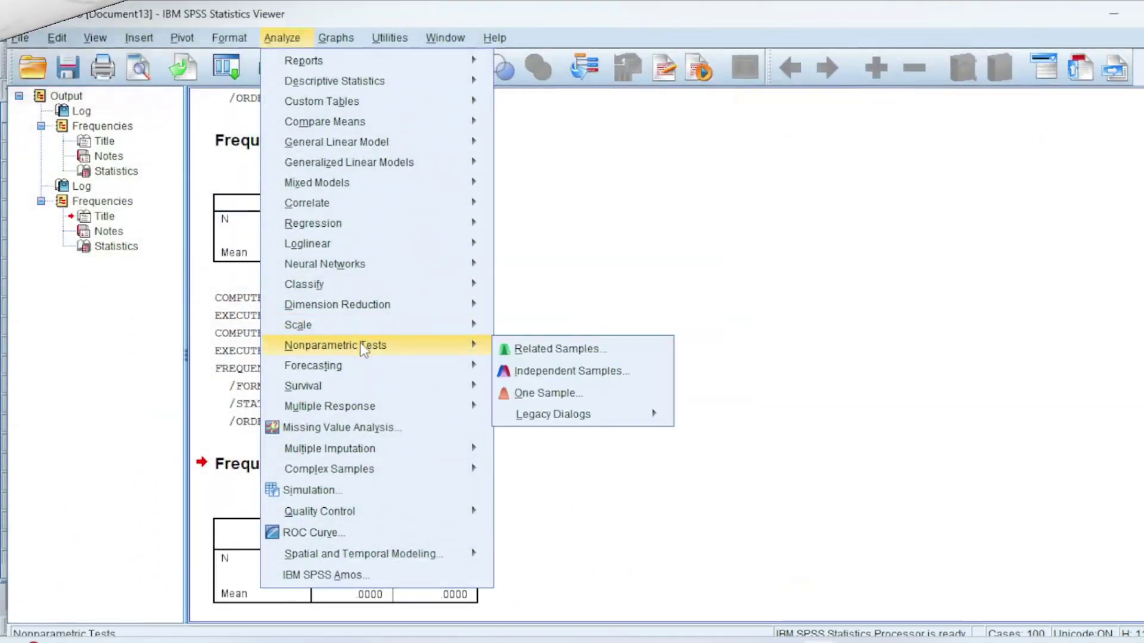
Run a two-tailed bivariate Pearson correlation on ProjLead, SuccProj, StakHl_Centr and ProjLed_Centr.
mouse_move(367, 210)
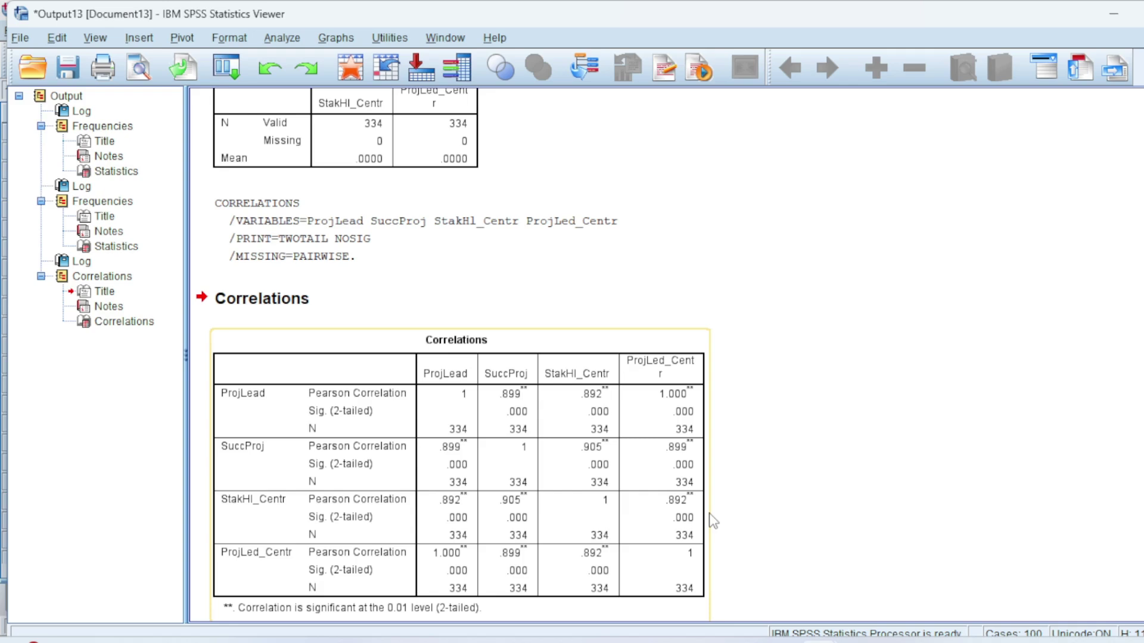
key("alt+Tab")
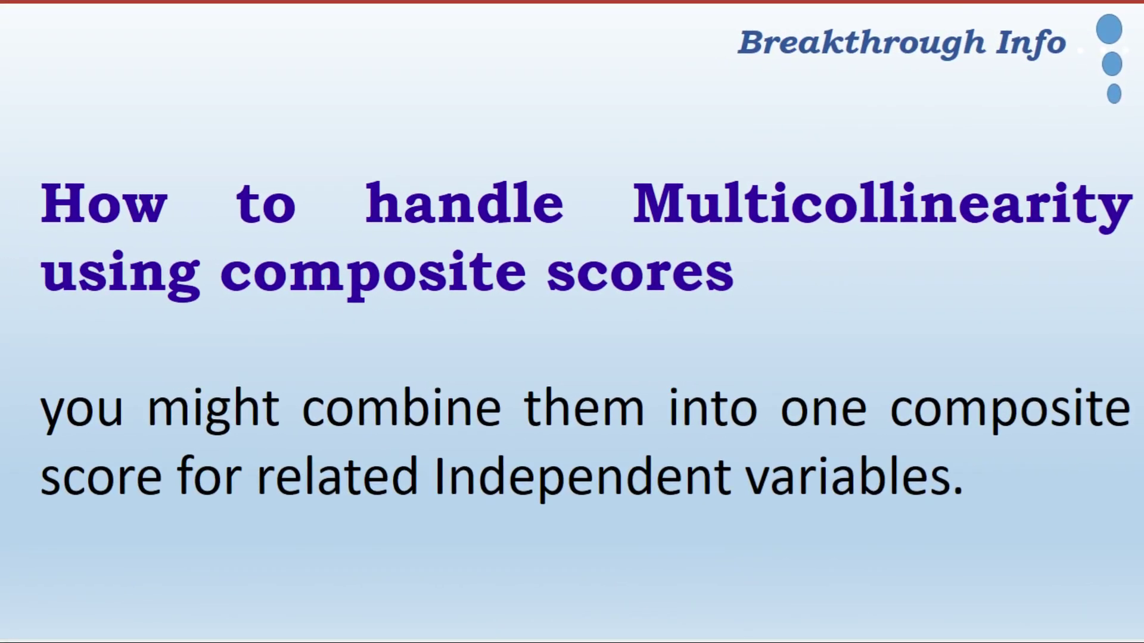
Start computing a new variable with Stak_ProjLede_comb as the target variable name.
left_click(185, 30)
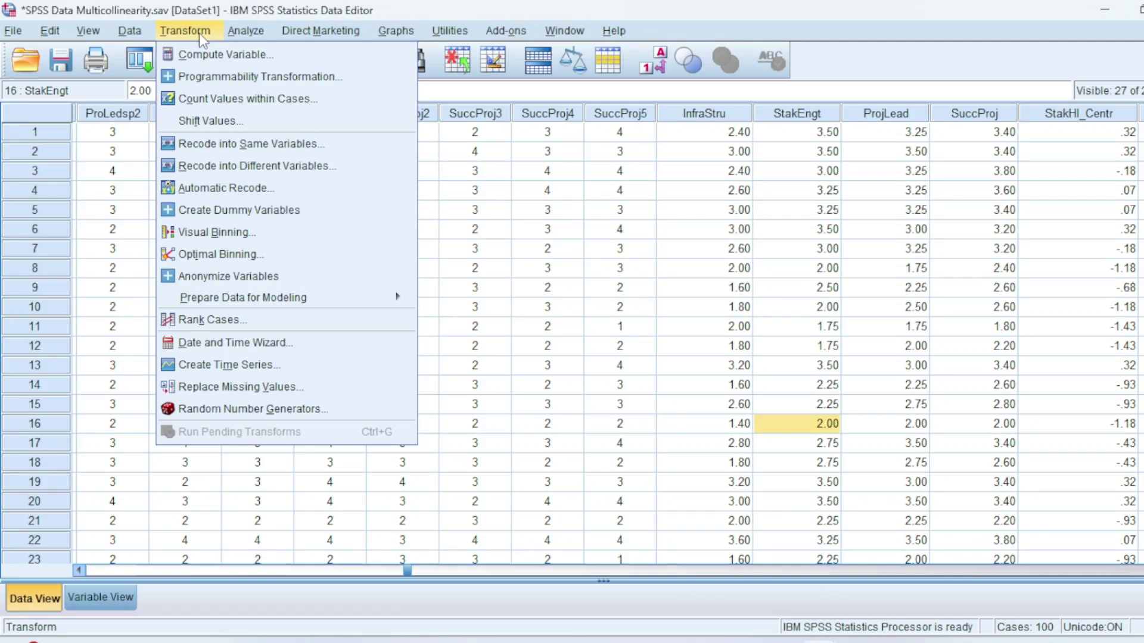
left_click(187, 28)
left_click(186, 31)
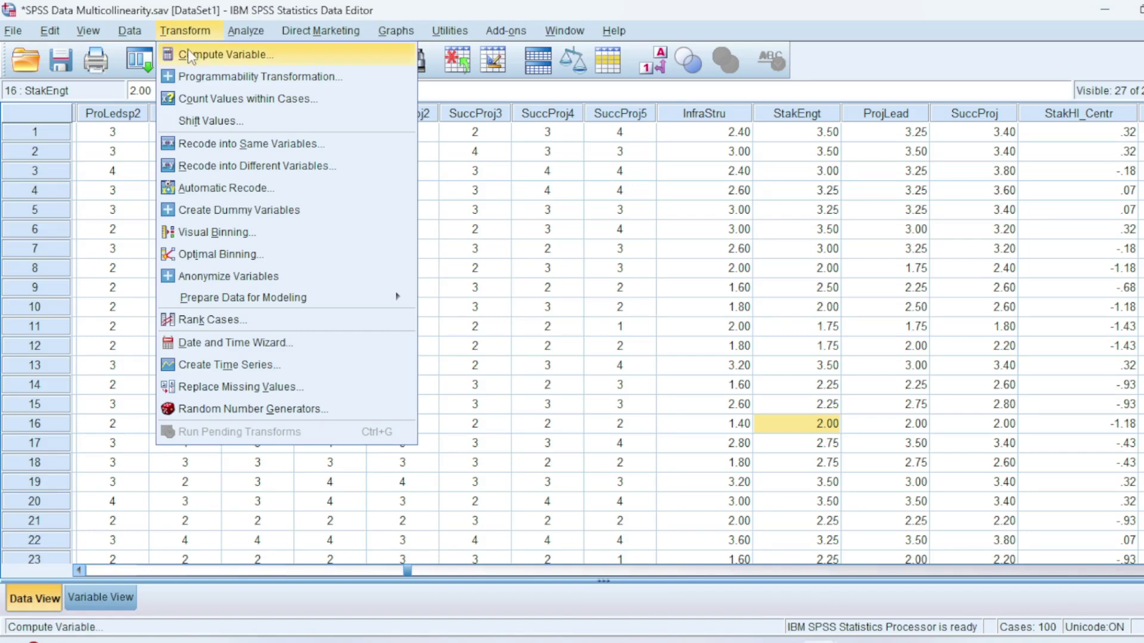
left_click(188, 53)
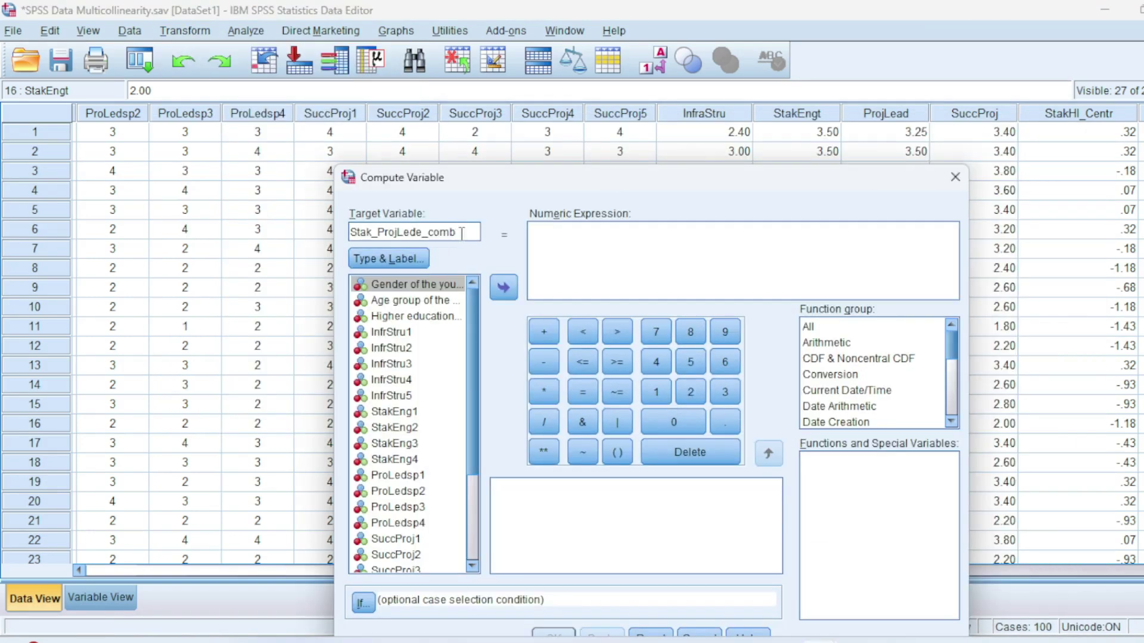
Set the numeric expression to (StakEngt+ProjLead)/2, compute the variable and inspect its new data column.
scroll(408, 417, "down", 3)
left_click(393, 518)
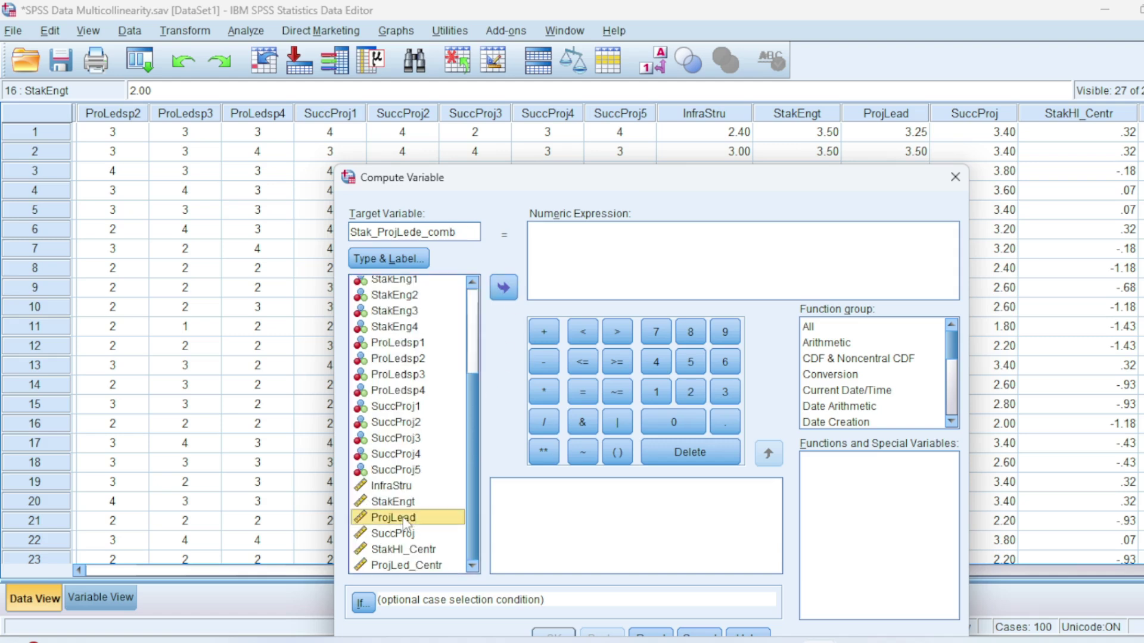
left_click(644, 293)
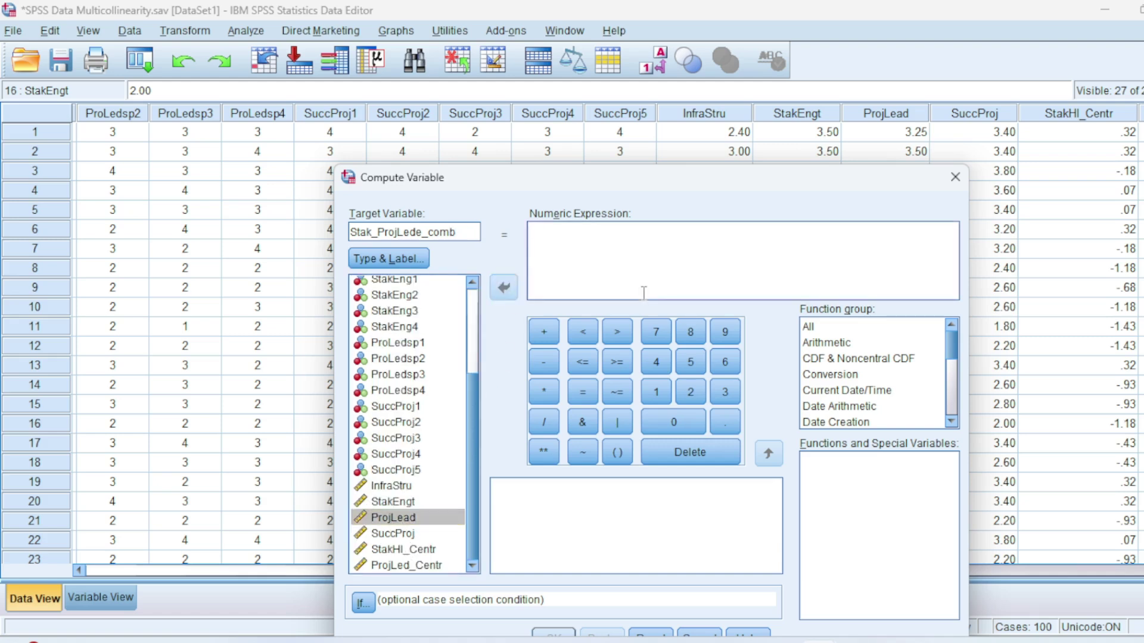
type("(")
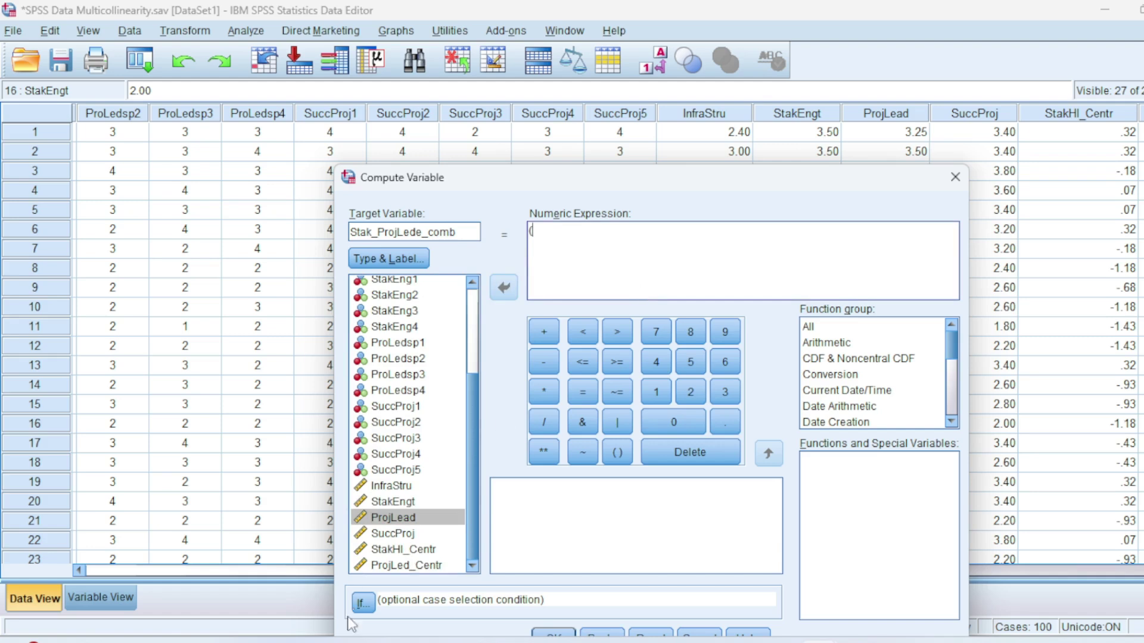
left_click(403, 502)
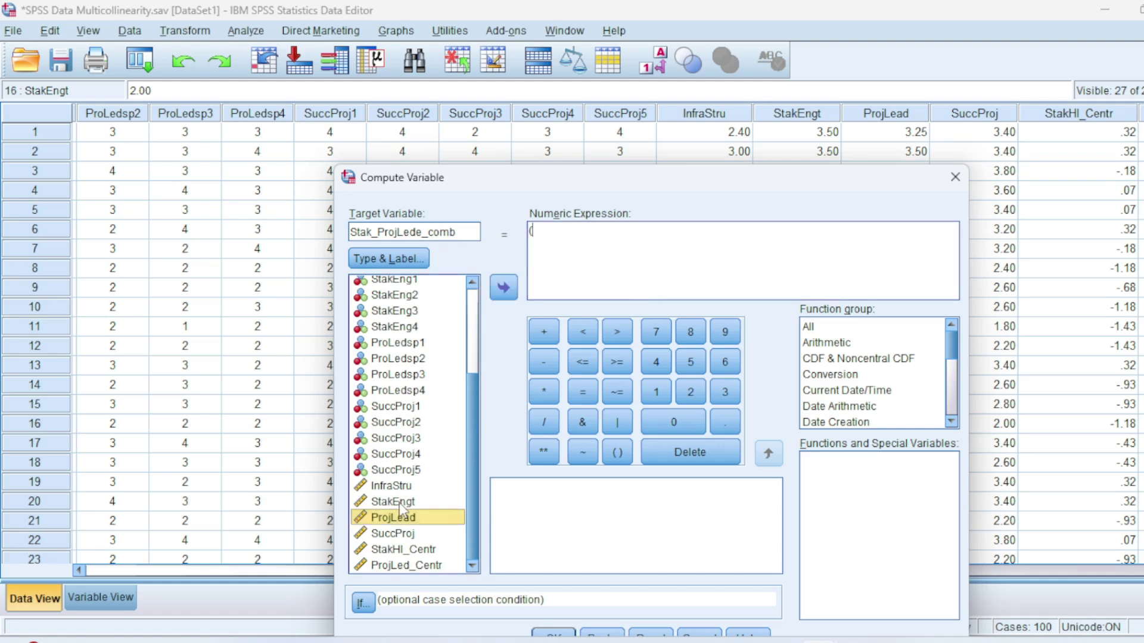
left_click(504, 288)
type("+")
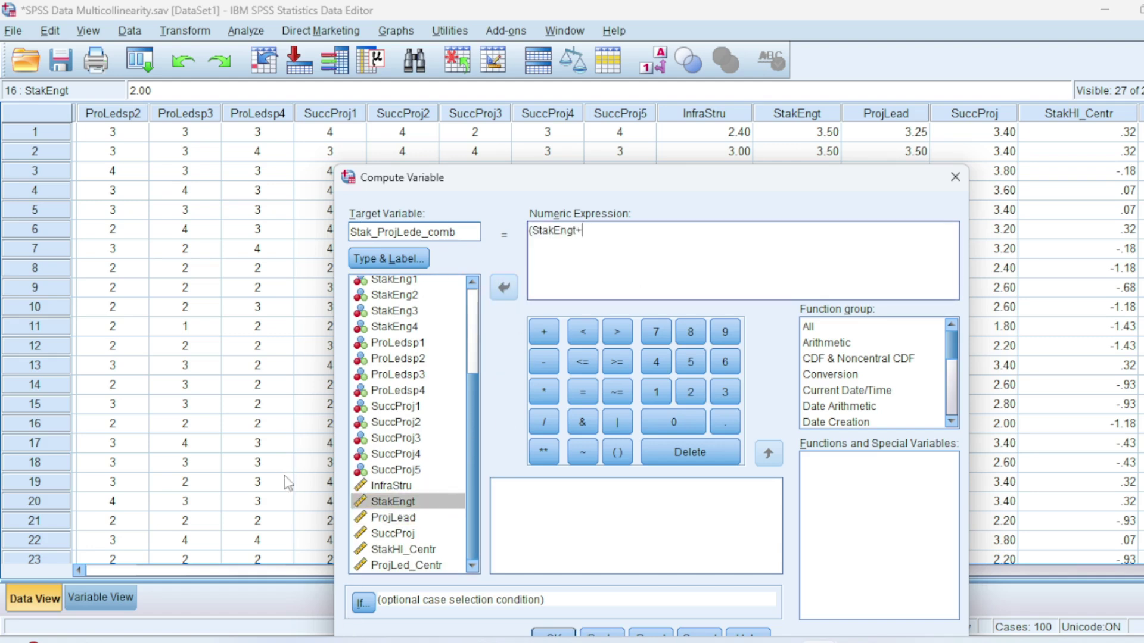
left_click(405, 519)
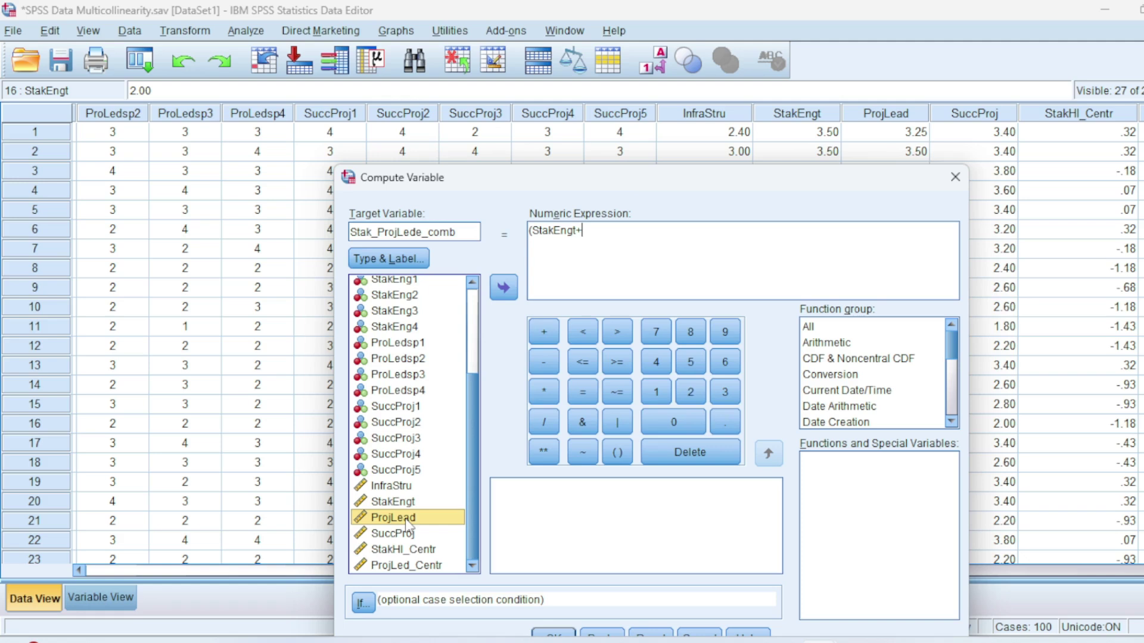
left_click(504, 288)
type(")/")
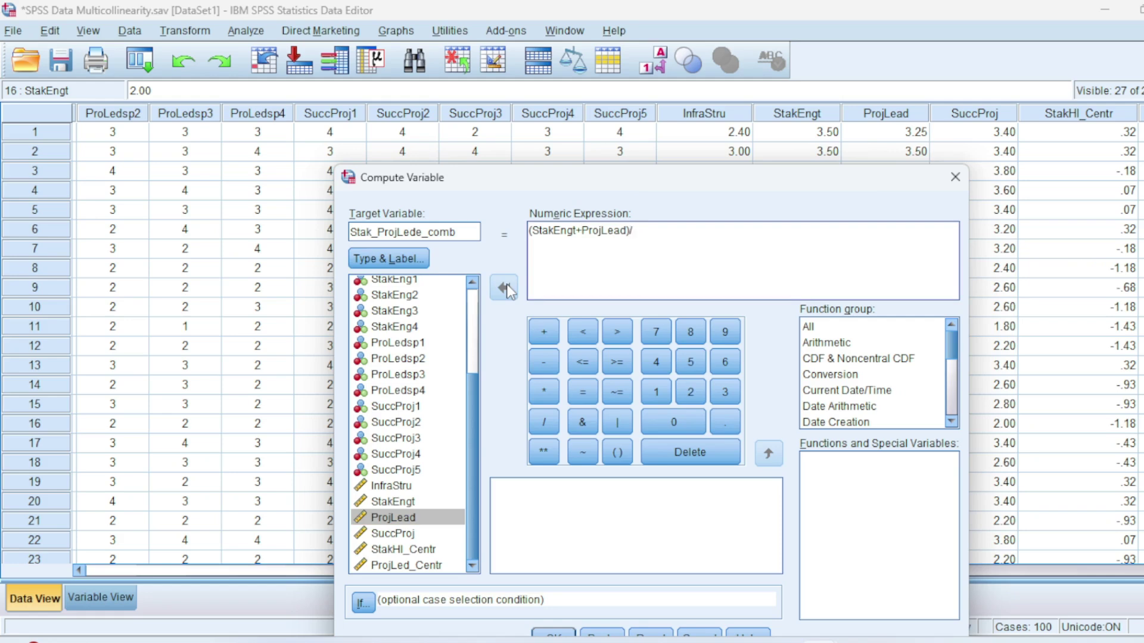
type("2")
key("Return")
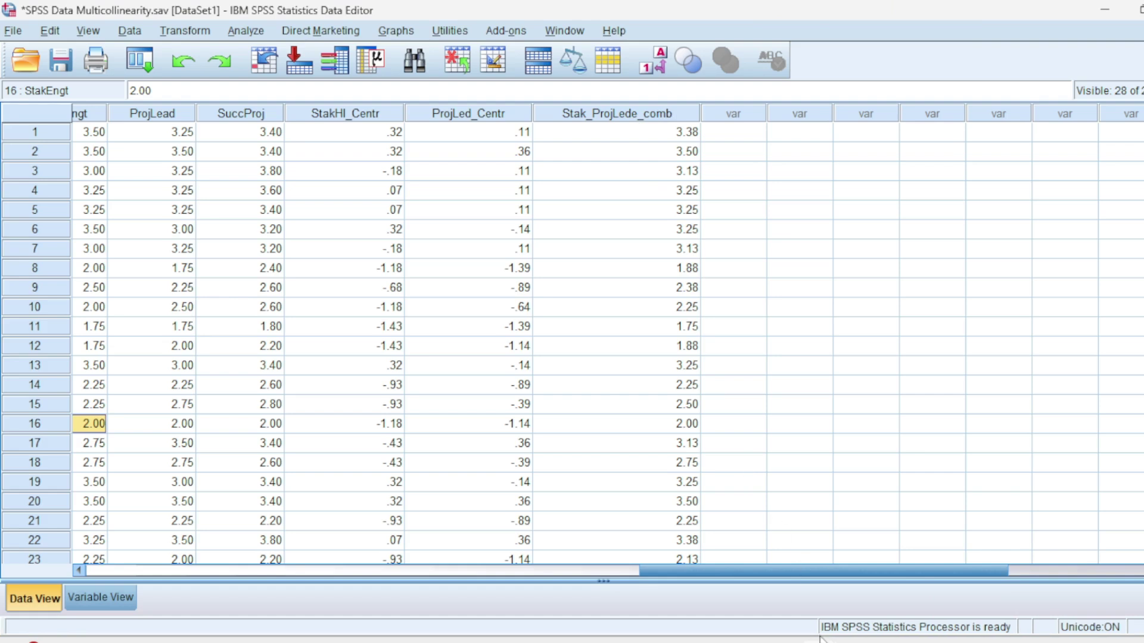
left_click(673, 114)
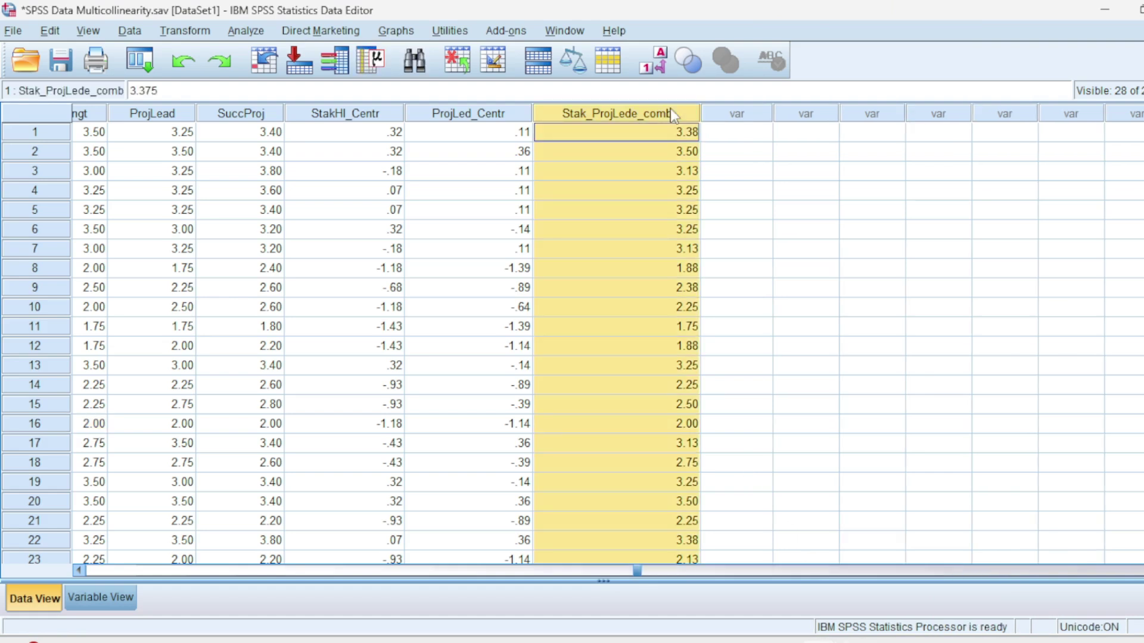
left_click(765, 152)
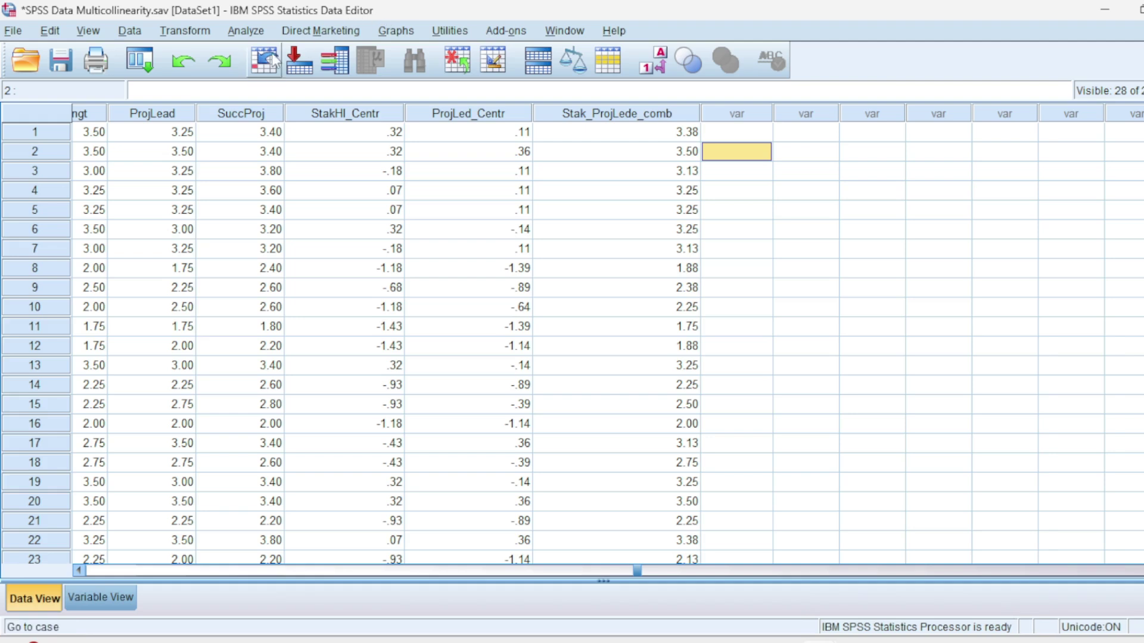
Start a linear regression with SuccProj as the dependent variable.
left_click(241, 32)
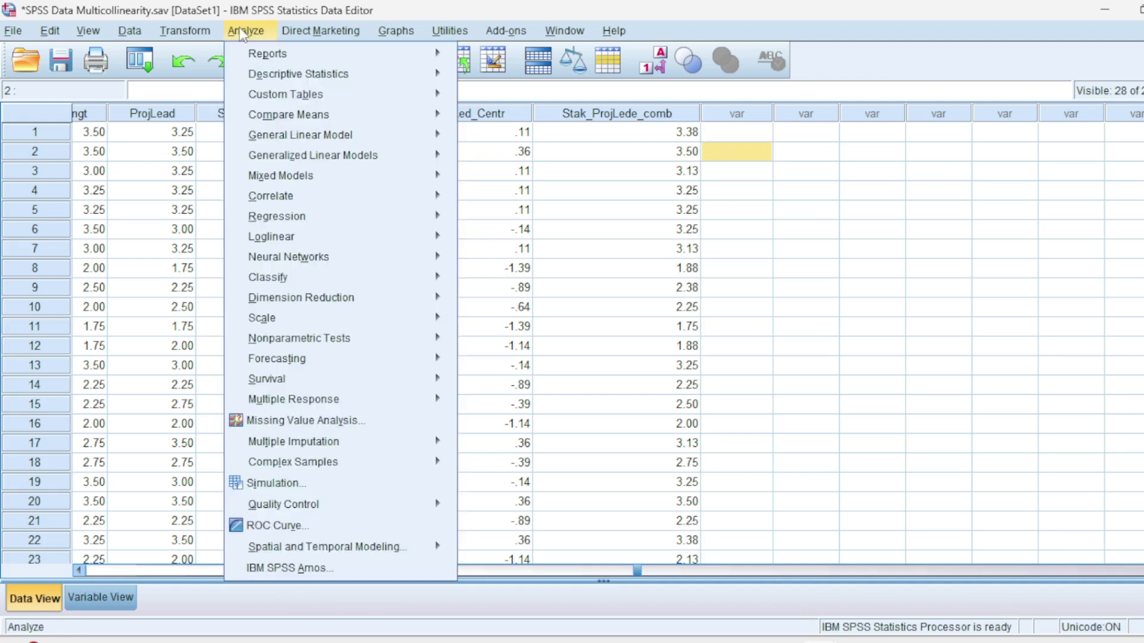
mouse_move(388, 221)
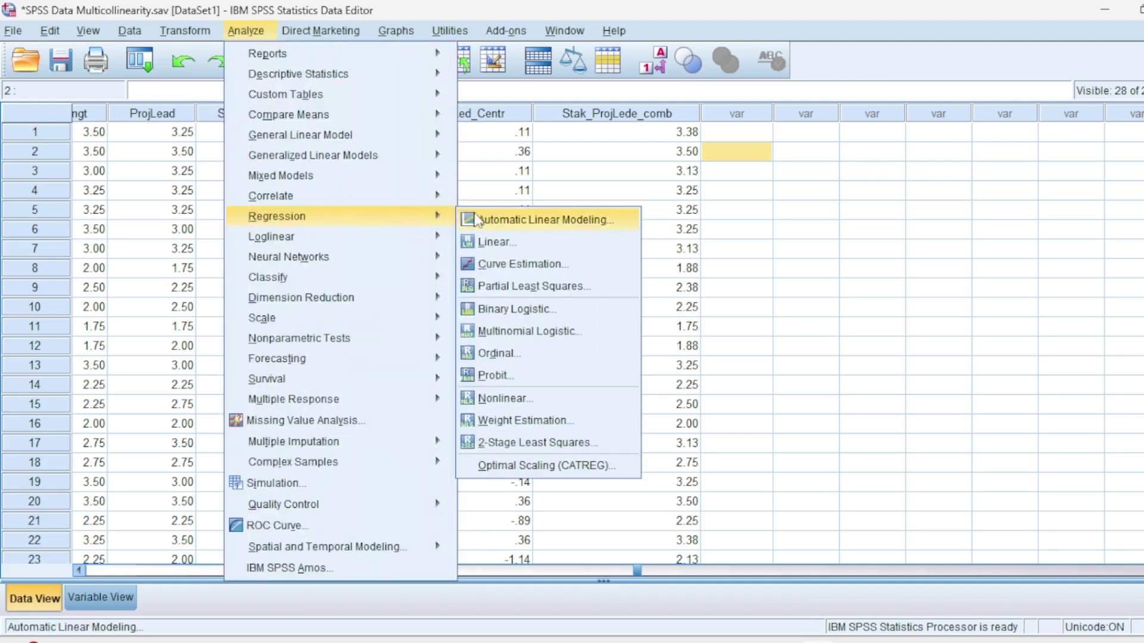
left_click(493, 242)
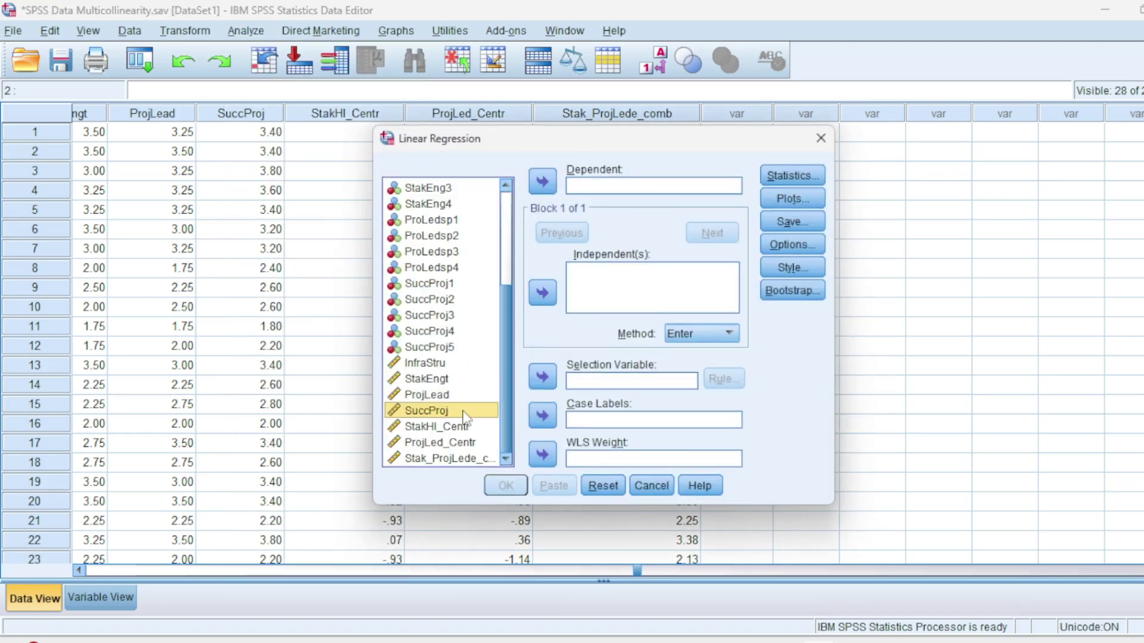
left_click(542, 181)
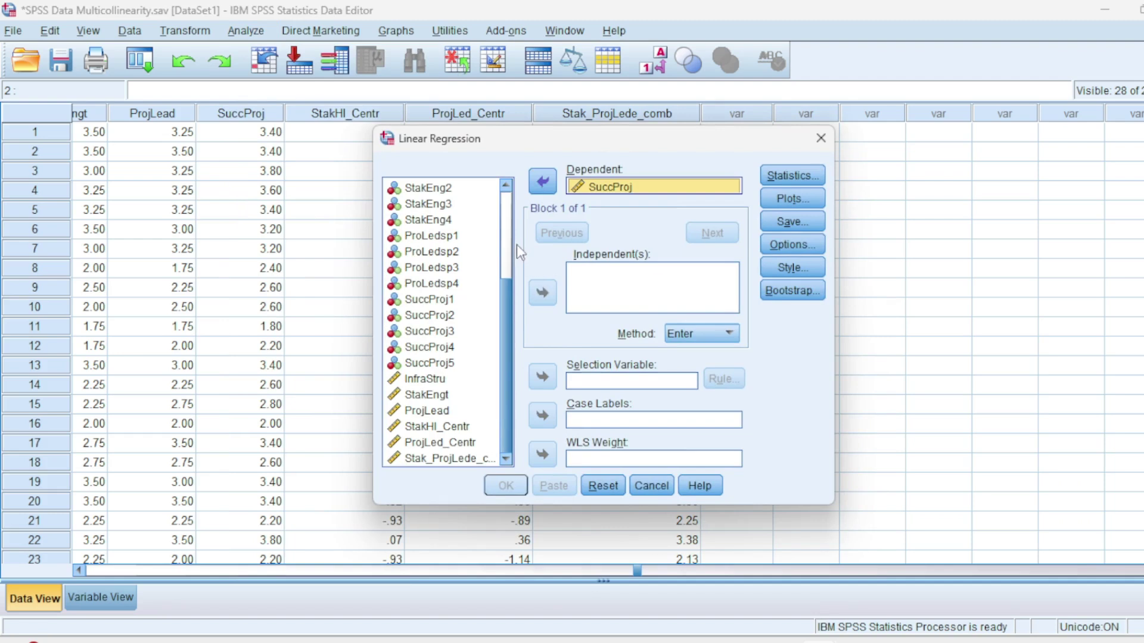
Add InfraStru and the composite Stak_ProjLede_comb as the independent variables of the regression.
left_click(433, 381)
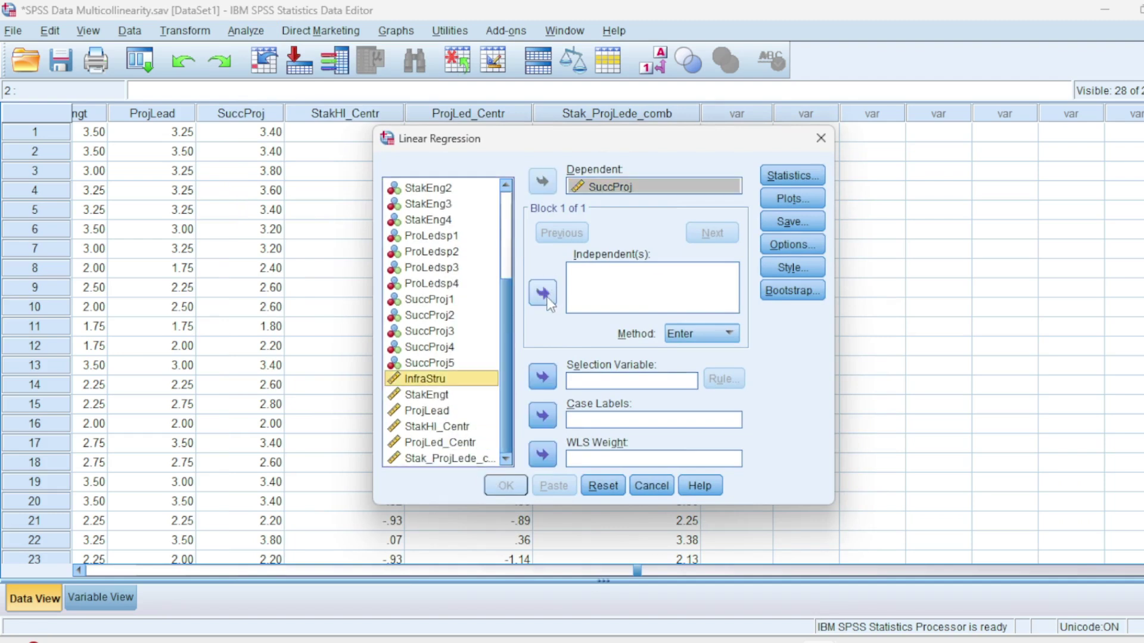
left_click(543, 294)
left_click(508, 259)
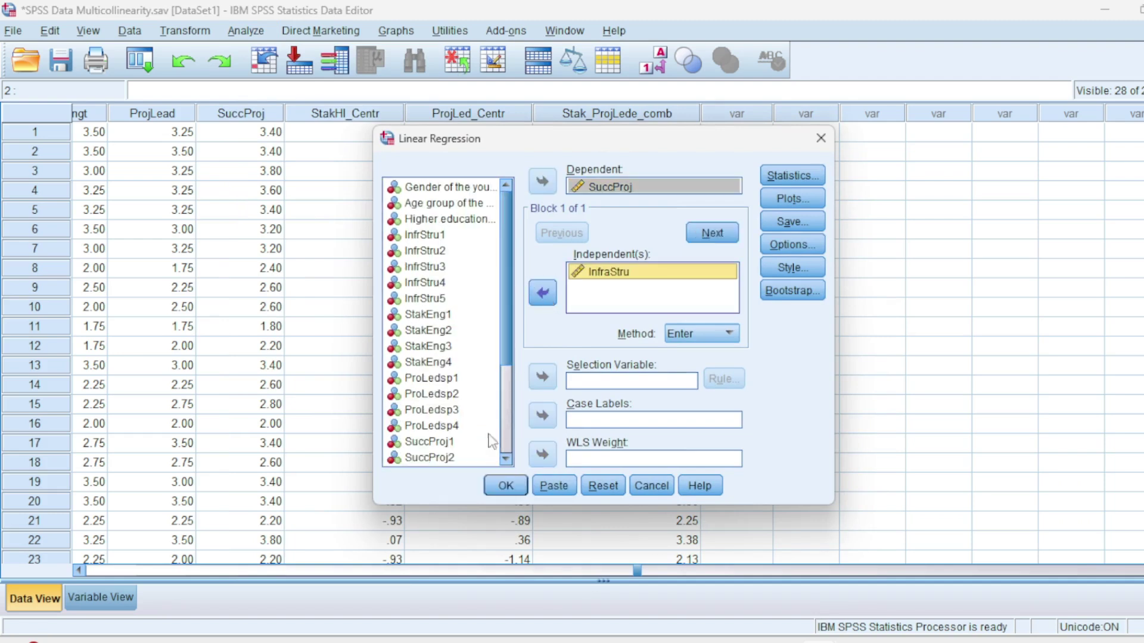
left_click(506, 418)
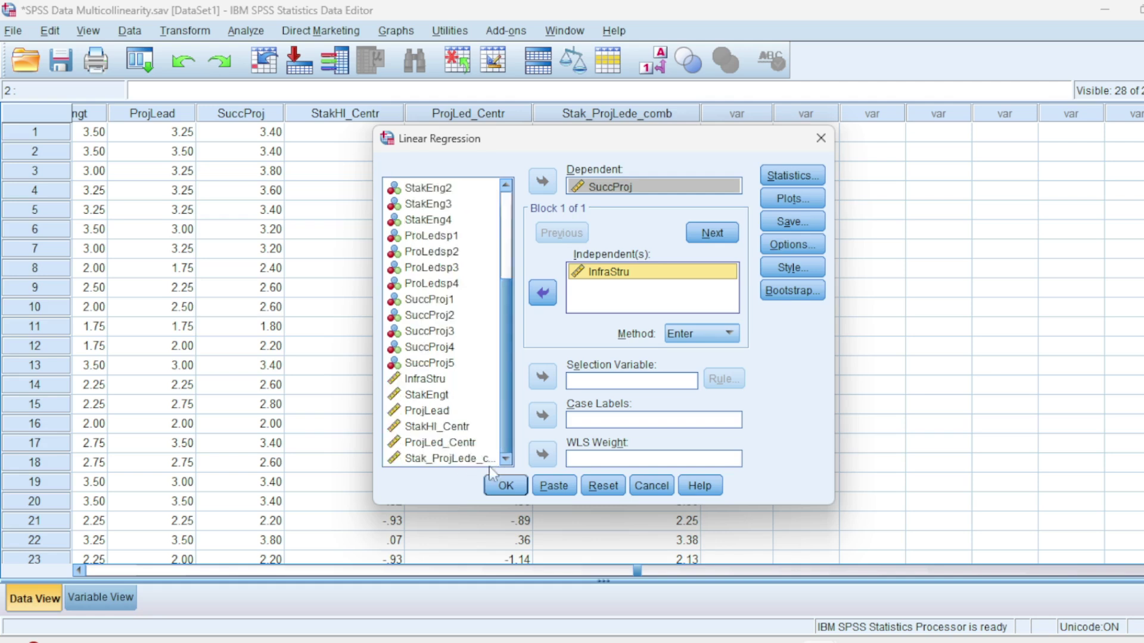
left_click(460, 459)
left_click(543, 292)
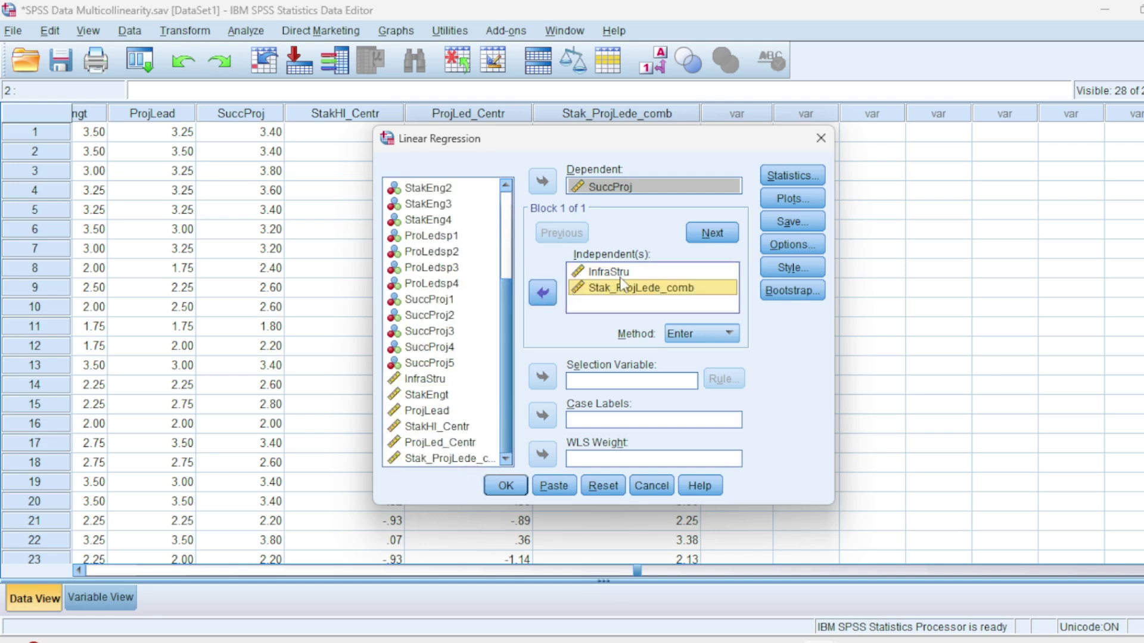
Request collinearity diagnostics, run the regression and check the VIF values in the Coefficients table.
left_click(768, 177)
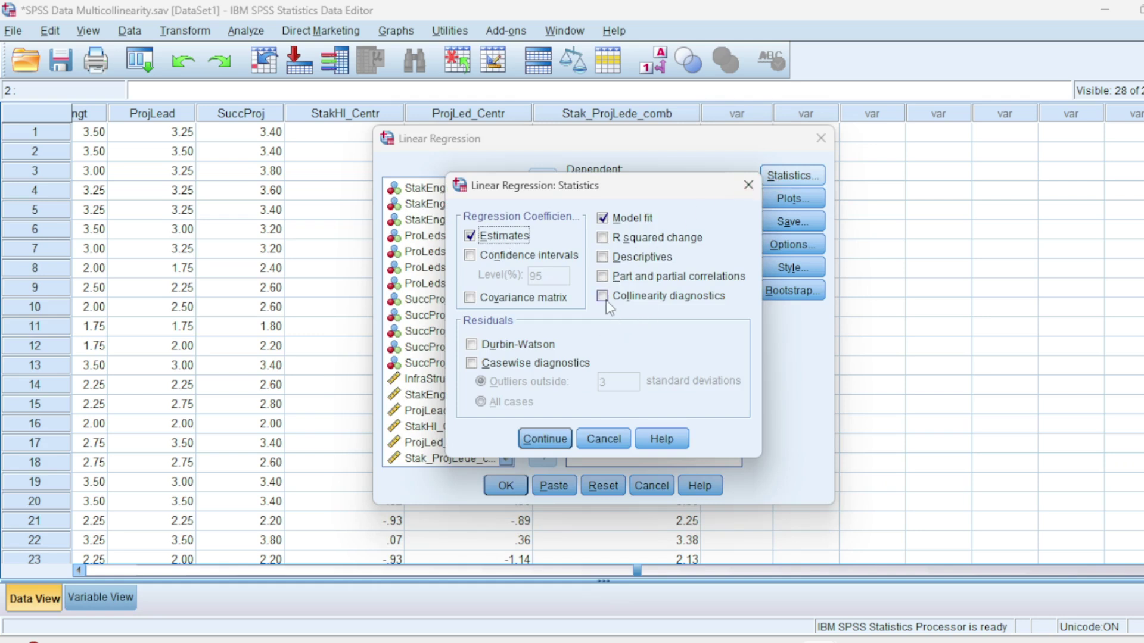
left_click(604, 297)
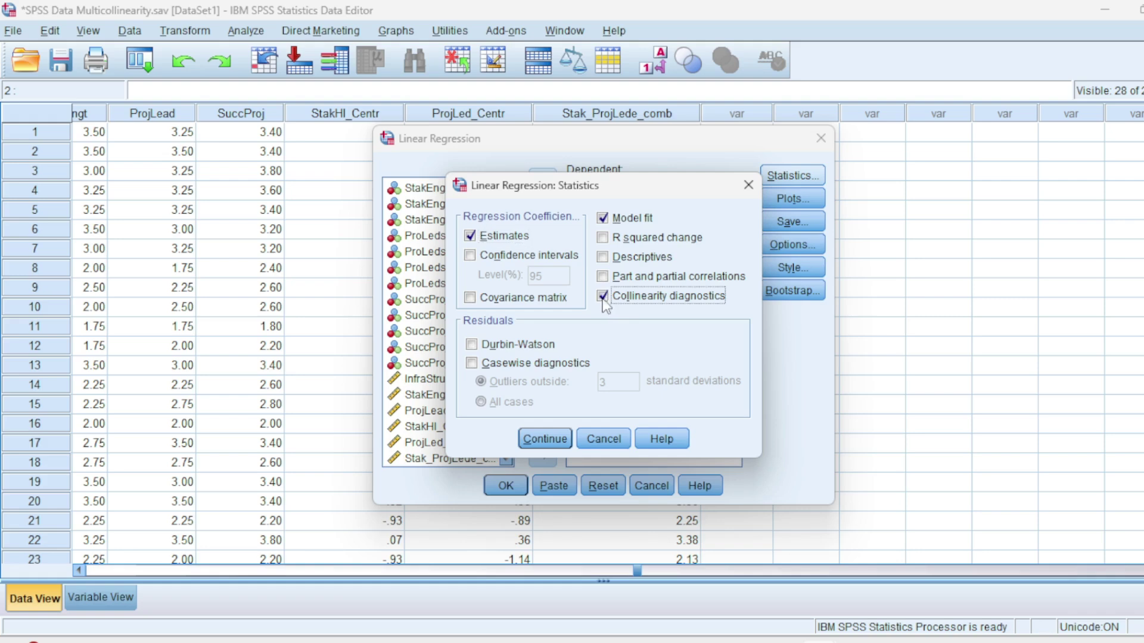
left_click(545, 439)
left_click(506, 485)
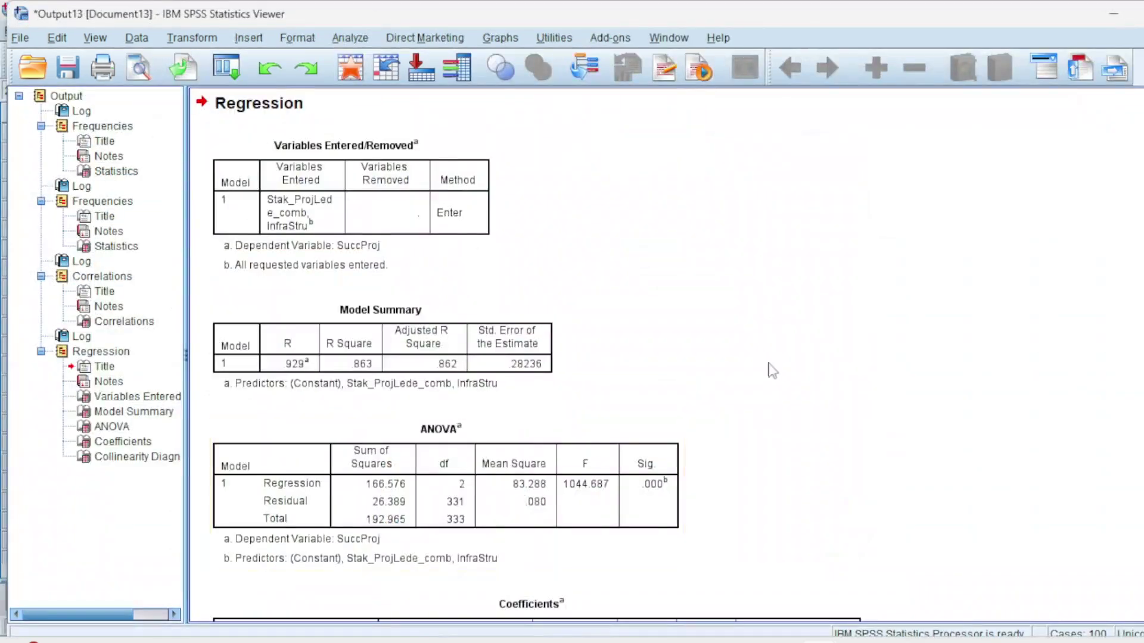
scroll(866, 417, "down", 5)
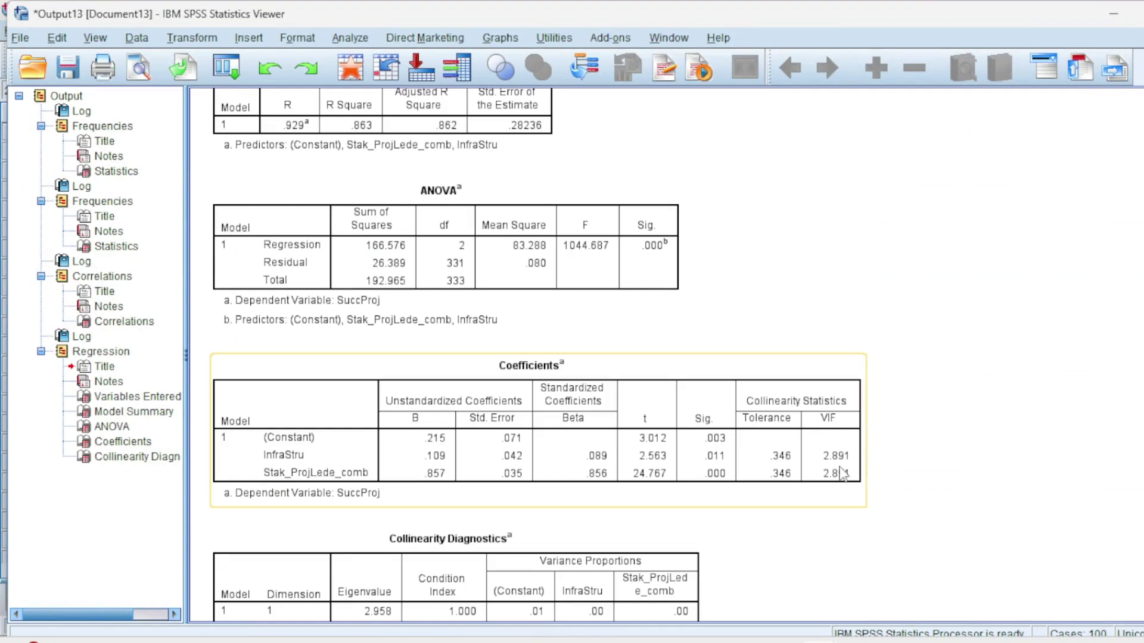